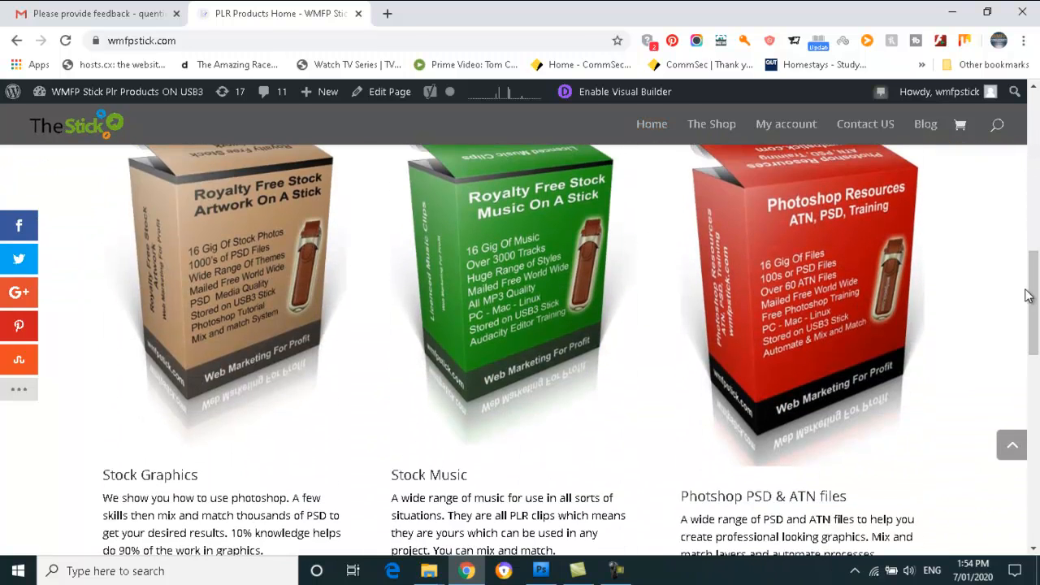
- Open the PLR Photoshop ATN & PSD Files product page from the Buy Now $37 AUD button
scroll(882, 349, down, 3)
click(774, 369)
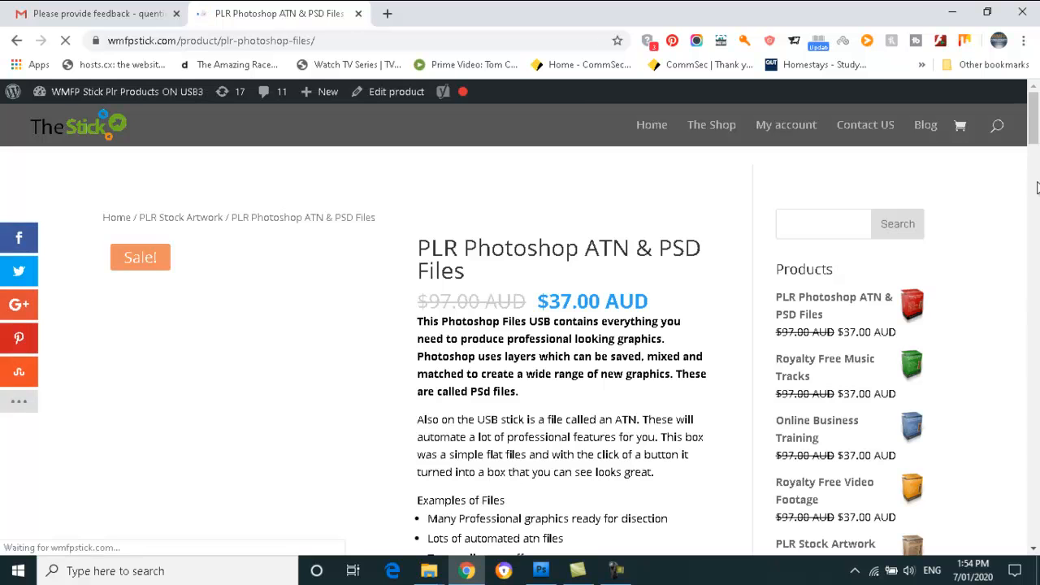
drag(1033, 130, 1033, 143)
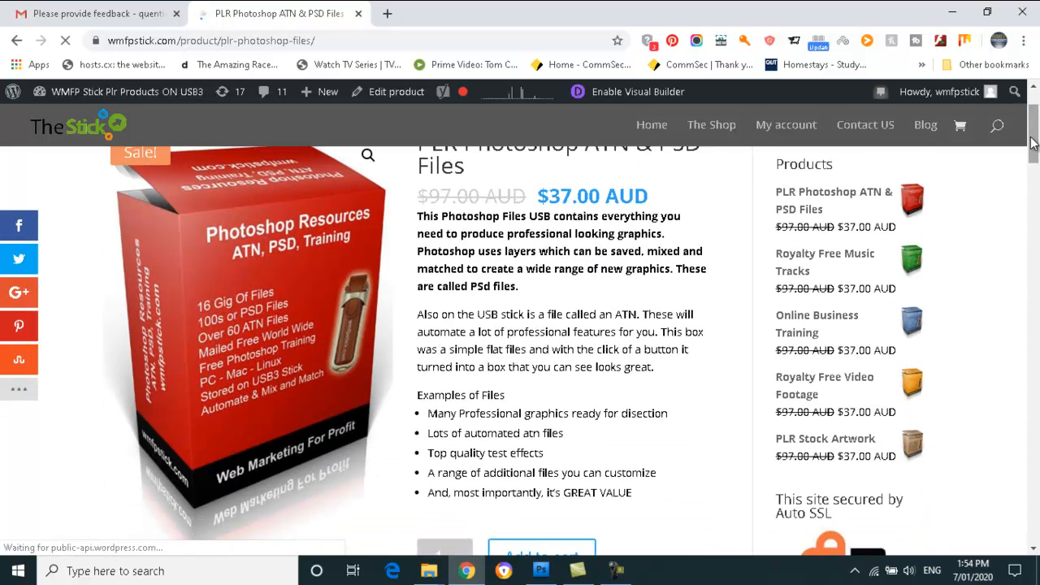
scroll(1032, 143, down, 1)
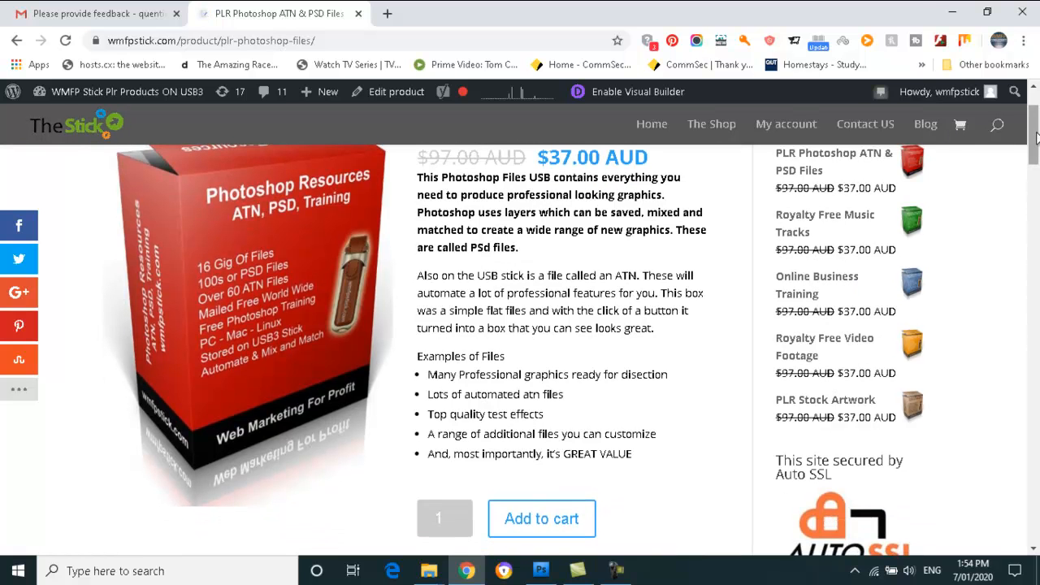
scroll(1032, 143, up, 3)
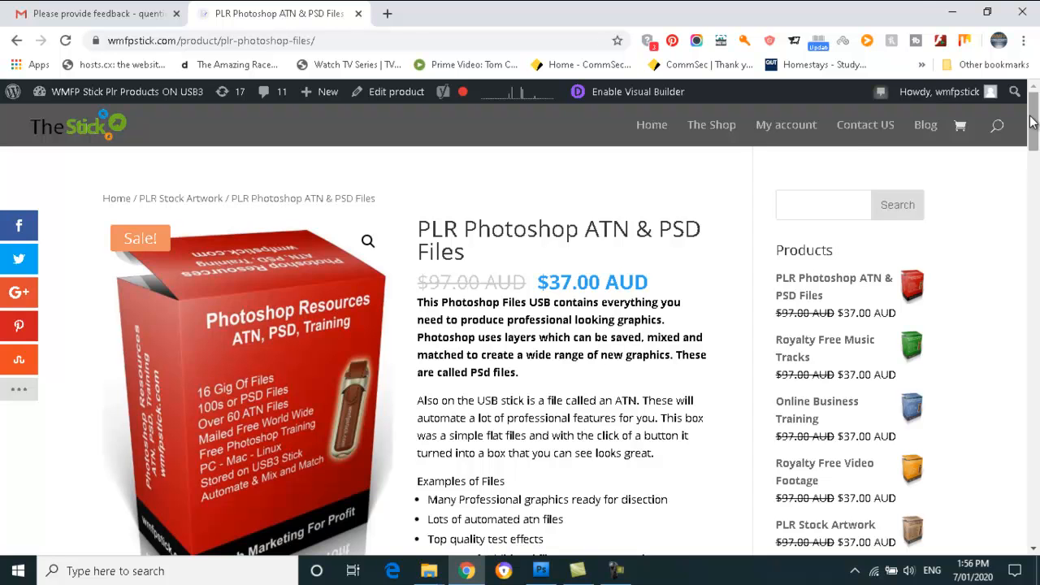
- Open starthere.htm from the WMFPSTICK (H:) drive's file window
click(429, 570)
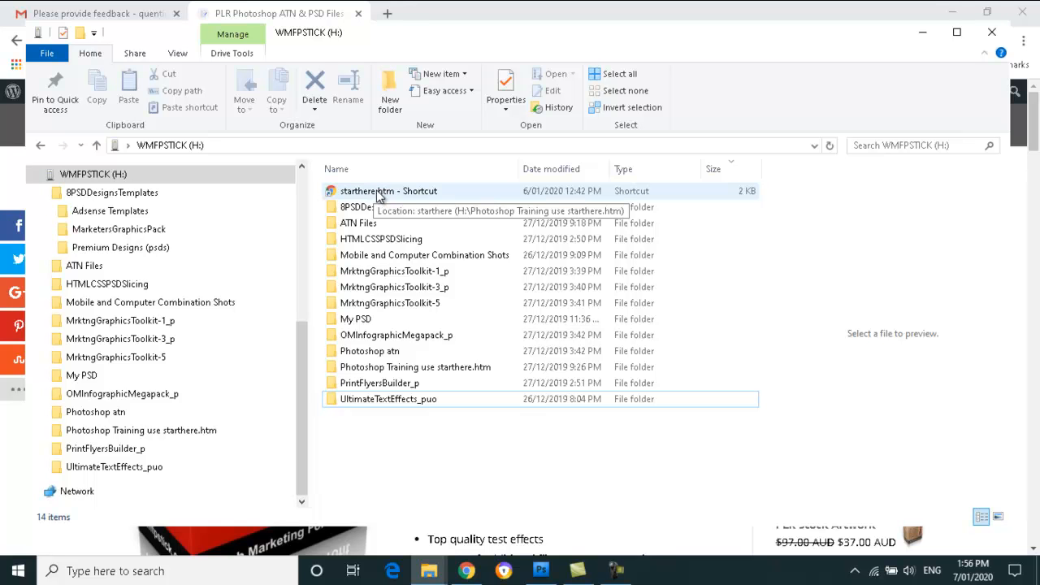
double_click(378, 191)
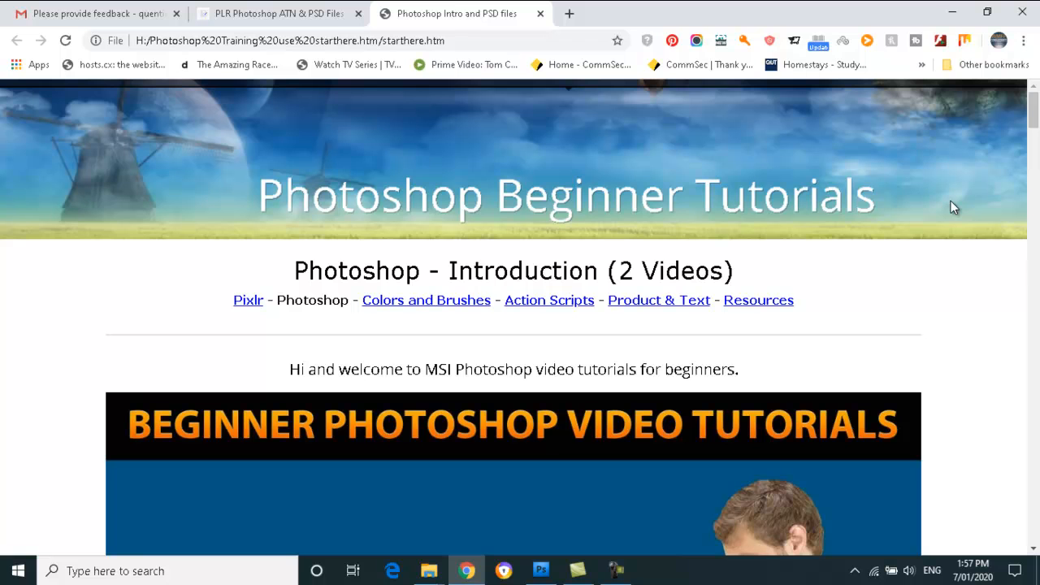
- Close the tutorials page and return to the WMFPSTICK drive window's folder tree
click(540, 14)
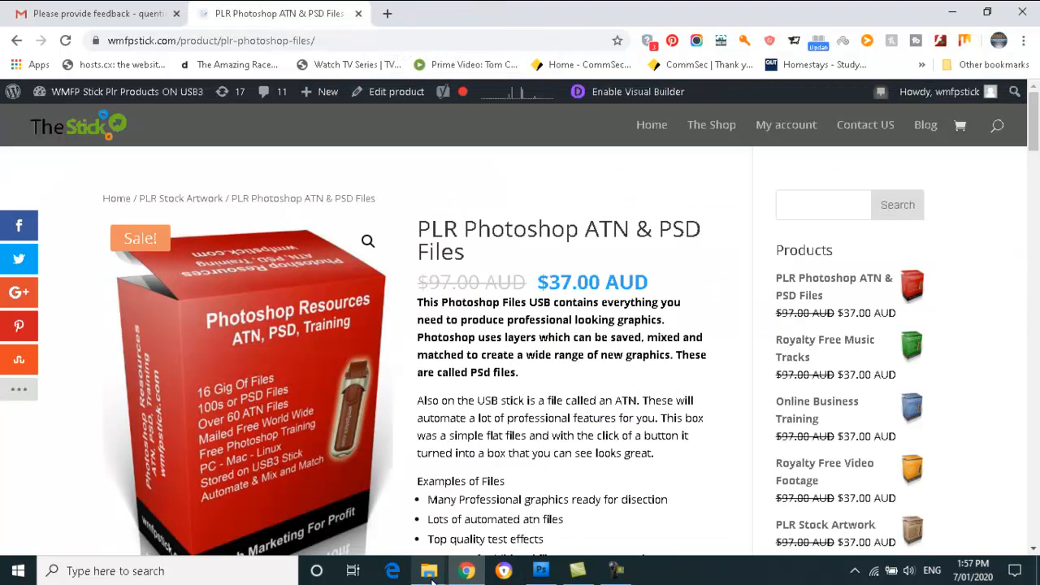
mouse_move(429, 574)
click(476, 528)
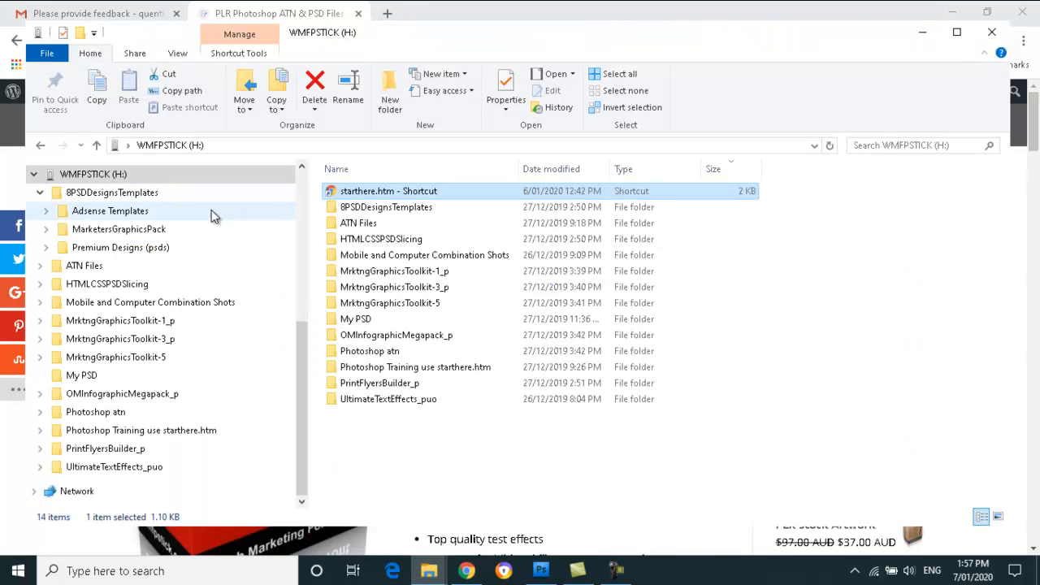
click(40, 193)
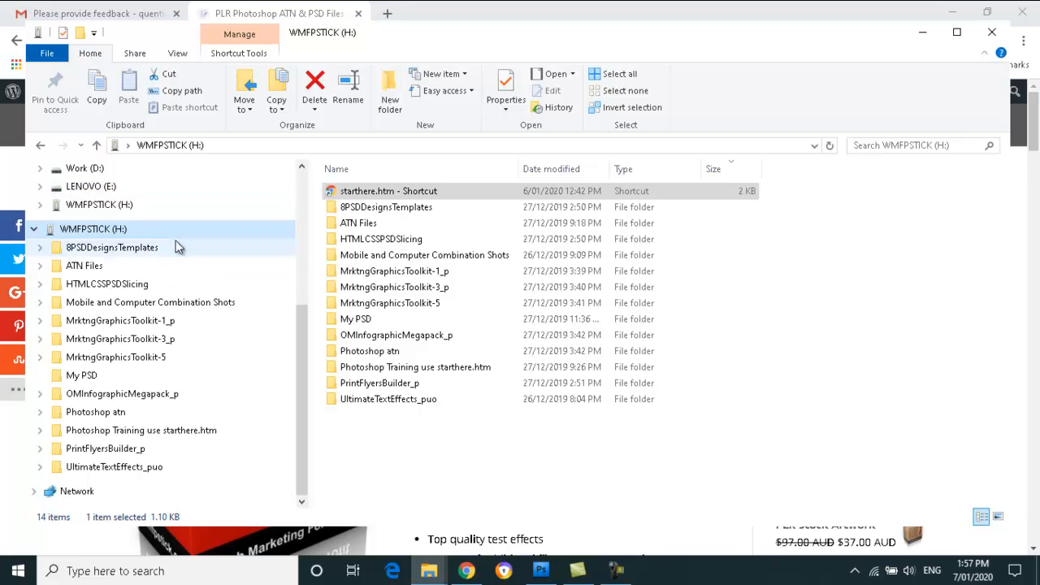
click(98, 272)
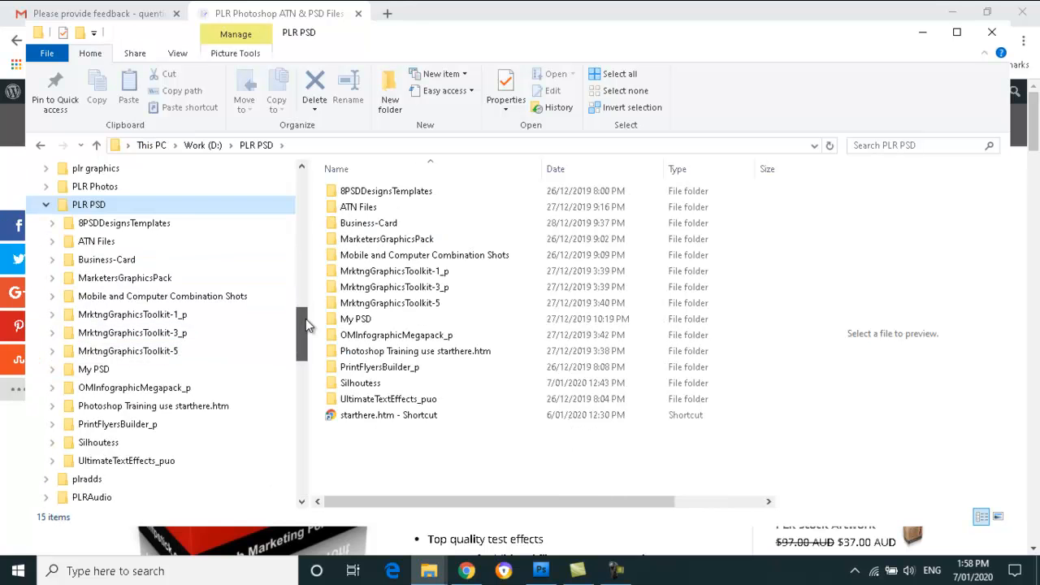
- Navigate to Business-Card > Corporate business card free > Yellow and open Front card.psd
drag(306, 319, 305, 319)
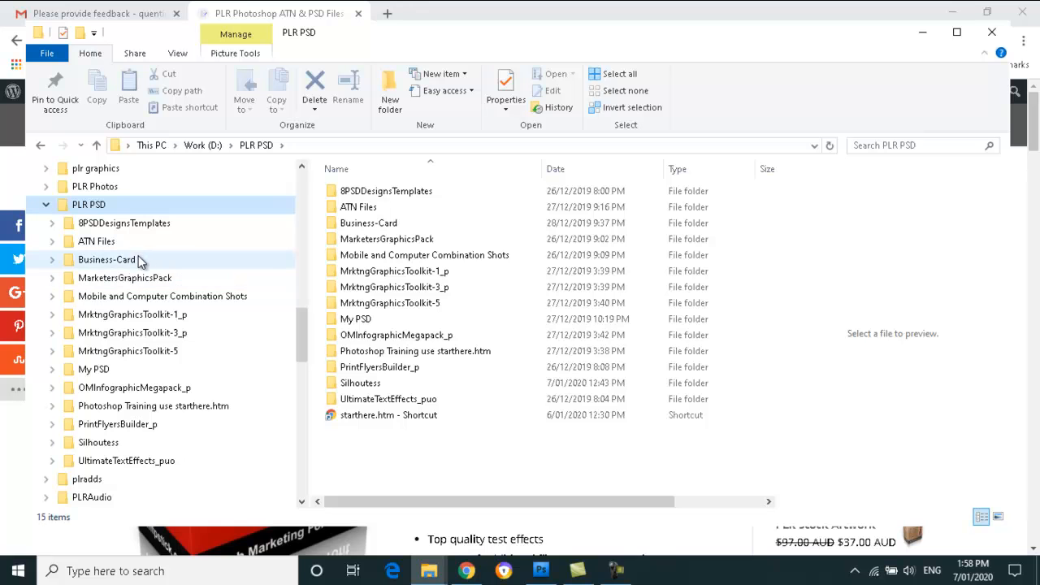
click(133, 268)
mouse_move(770, 225)
mouse_down()
mouse_move(771, 439)
mouse_move(778, 217)
mouse_up()
click(542, 225)
double_click(543, 225)
double_click(364, 218)
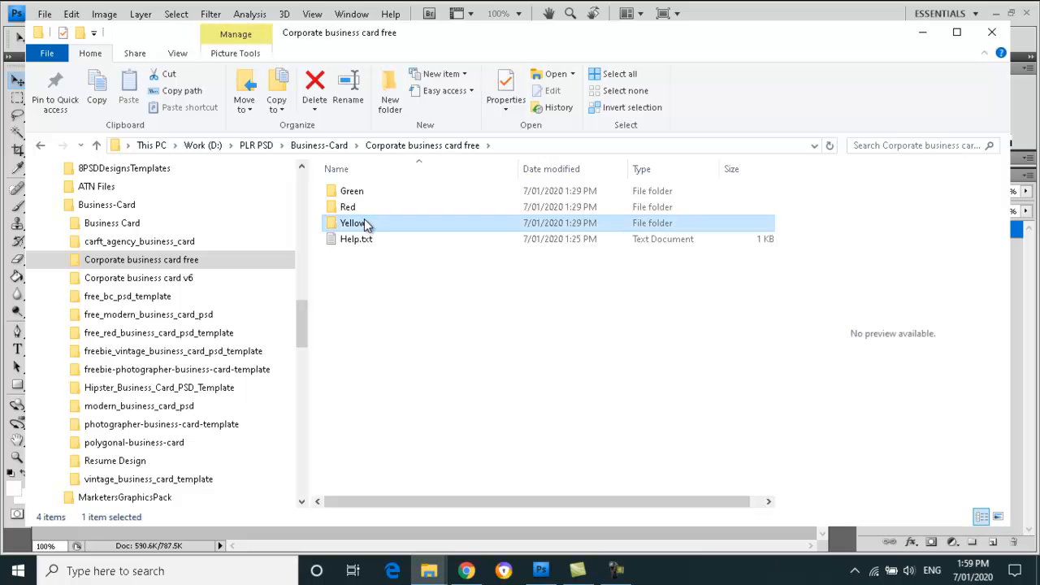
click(449, 229)
double_click(449, 229)
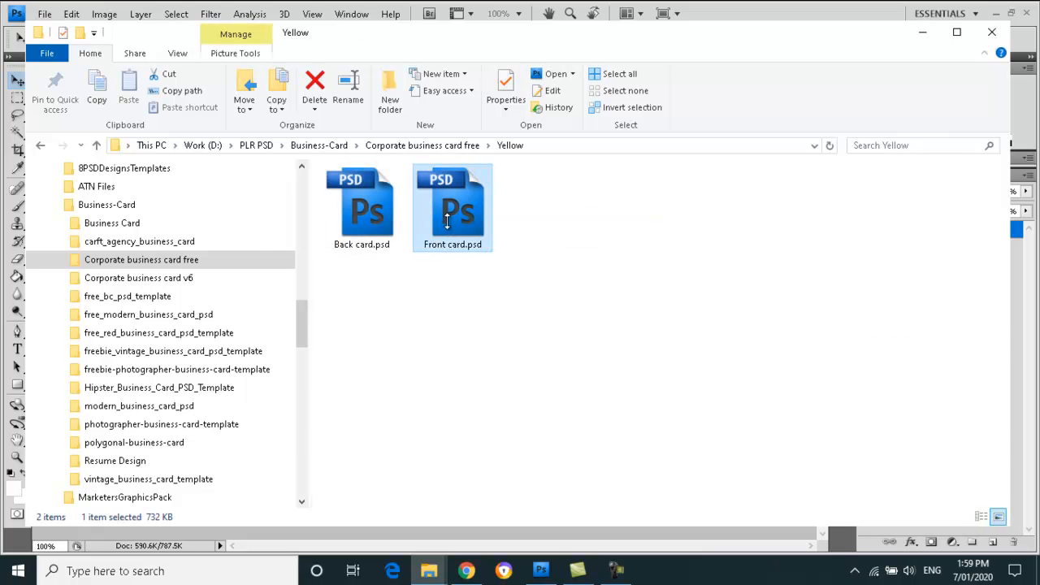
- Accept the missing-font substitutions and start editing the card's name text
click(490, 224)
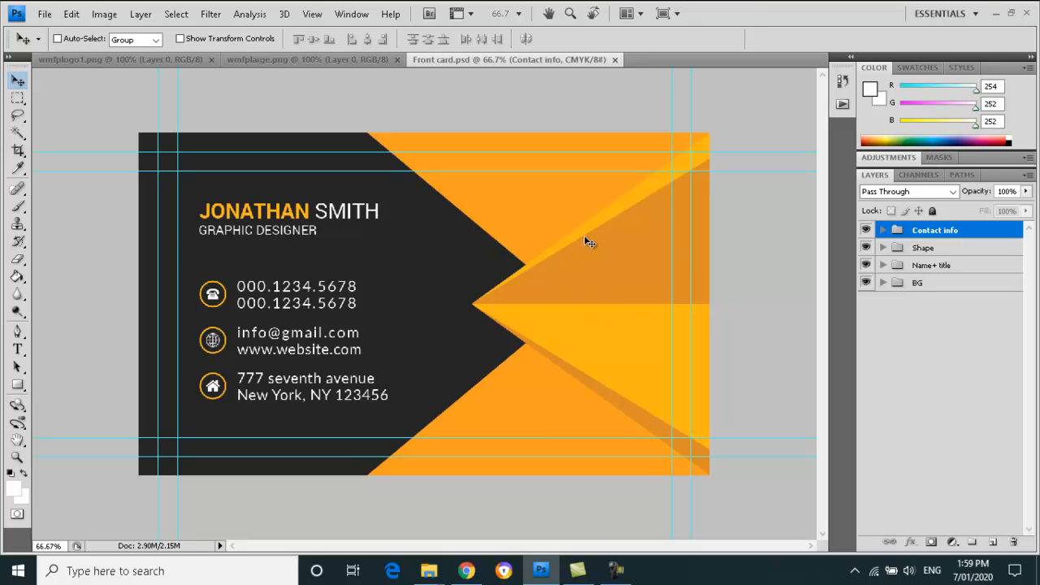
key(t)
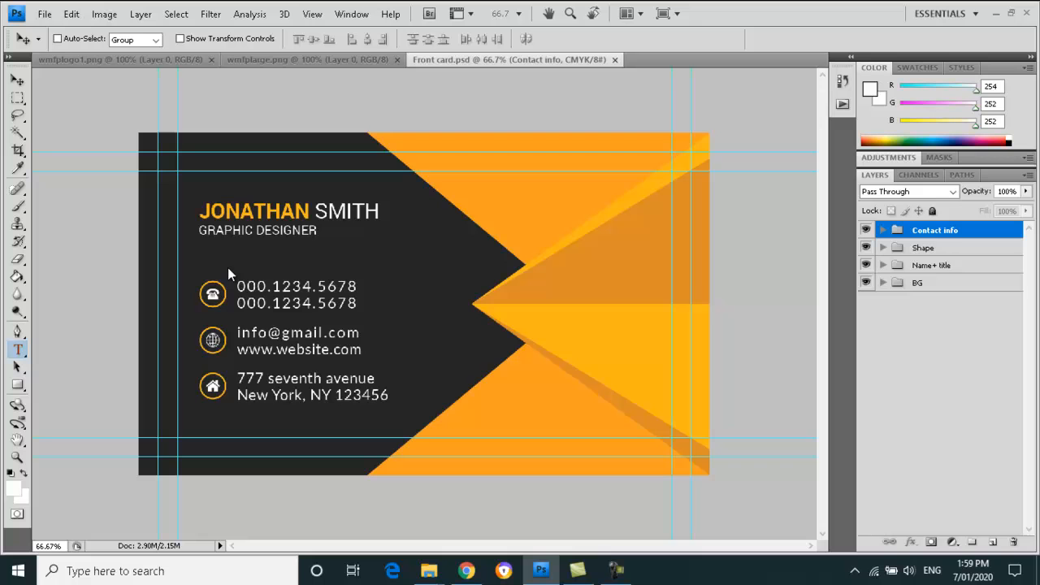
click(206, 213)
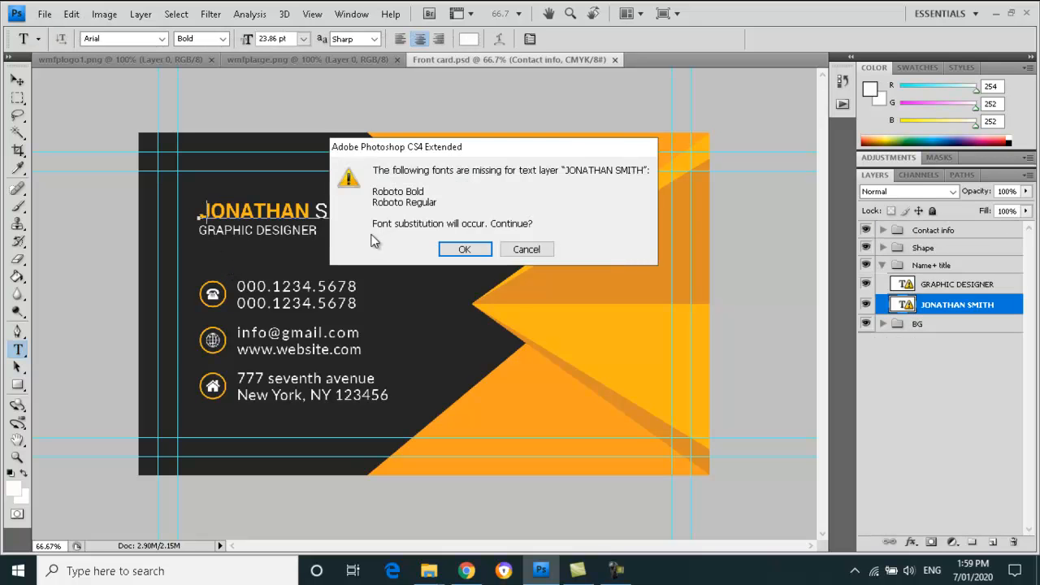
click(465, 248)
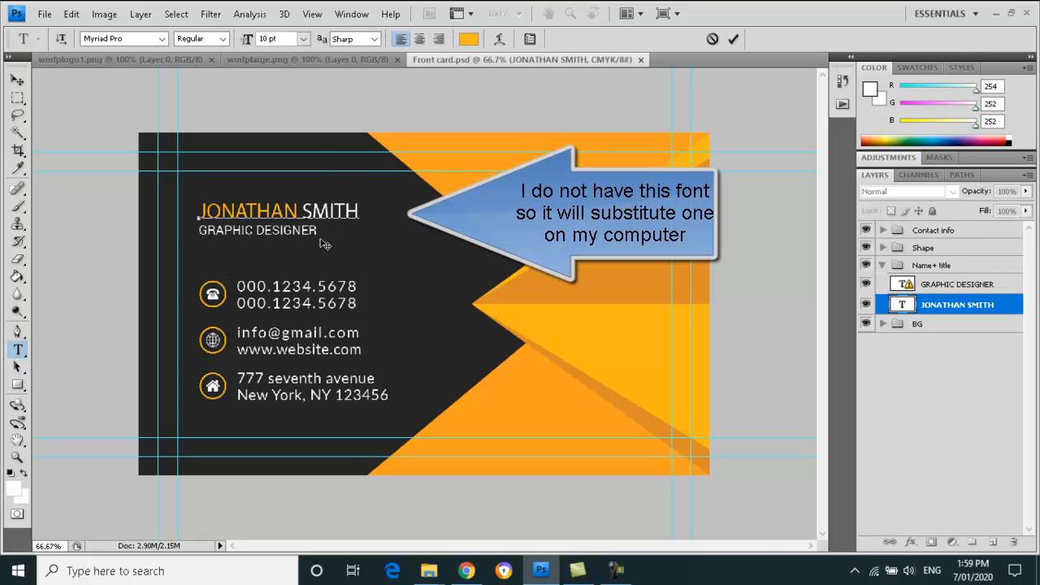
- Replace the placeholder first and last names with the new cardholder's name and set it Bold
drag(199, 211, 298, 211)
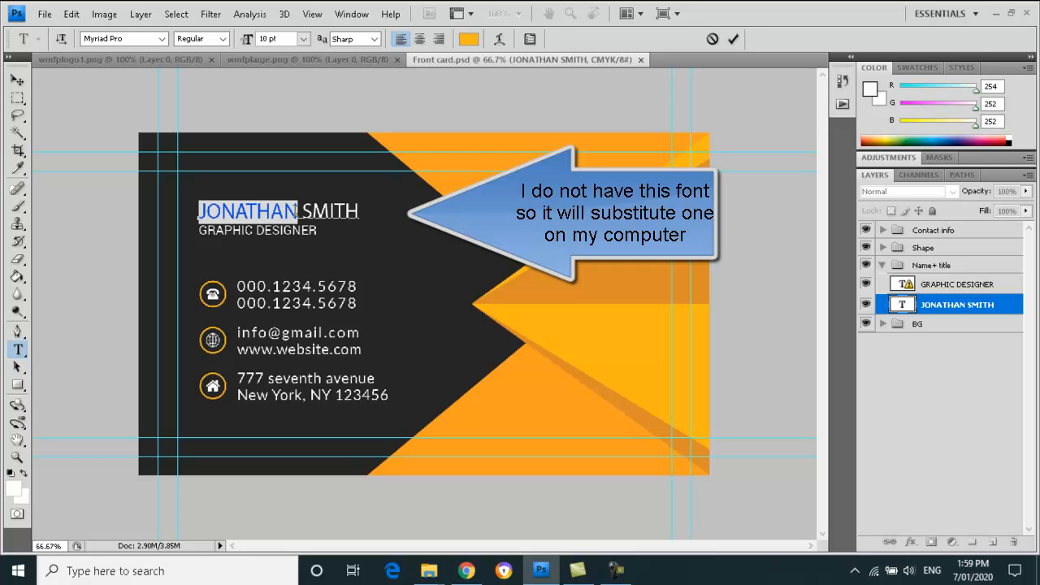
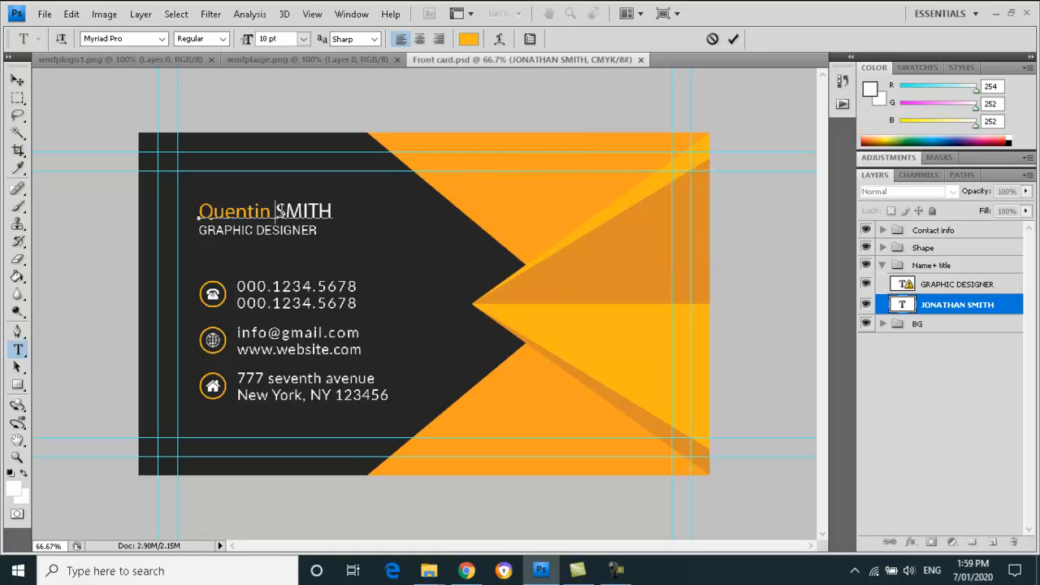
drag(279, 211, 359, 209)
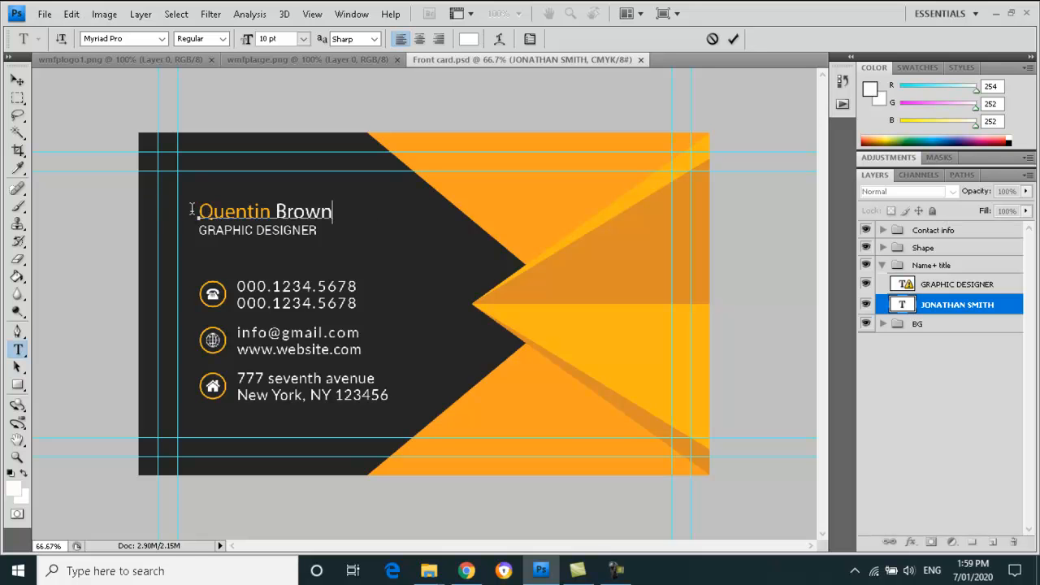
drag(199, 213, 352, 204)
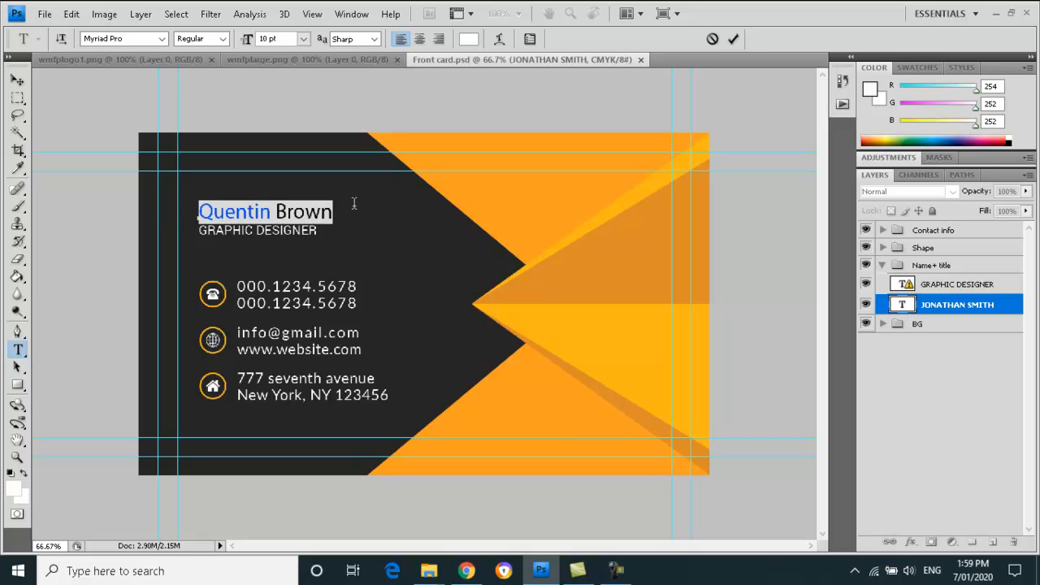
click(225, 39)
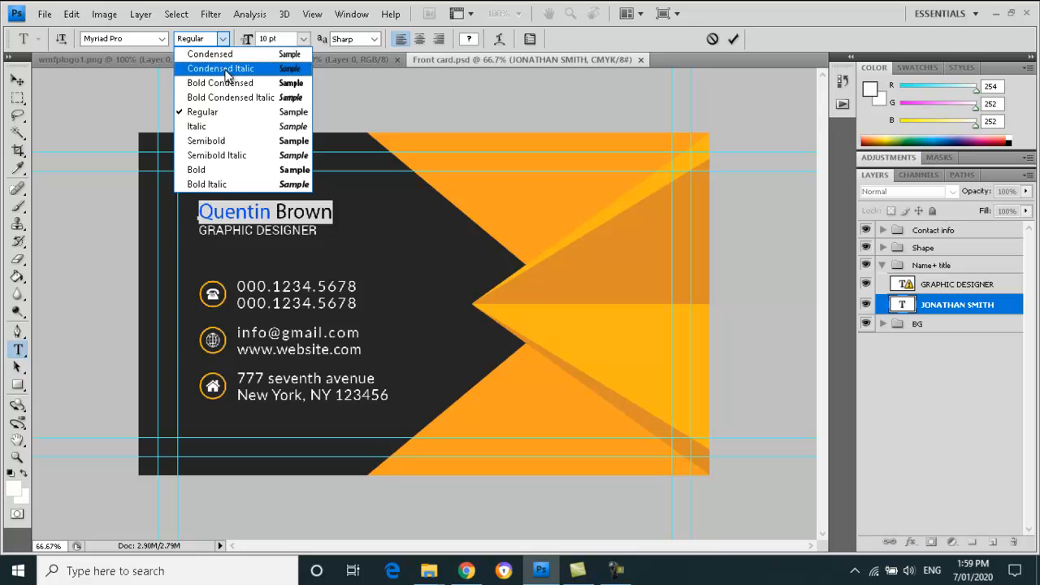
click(234, 173)
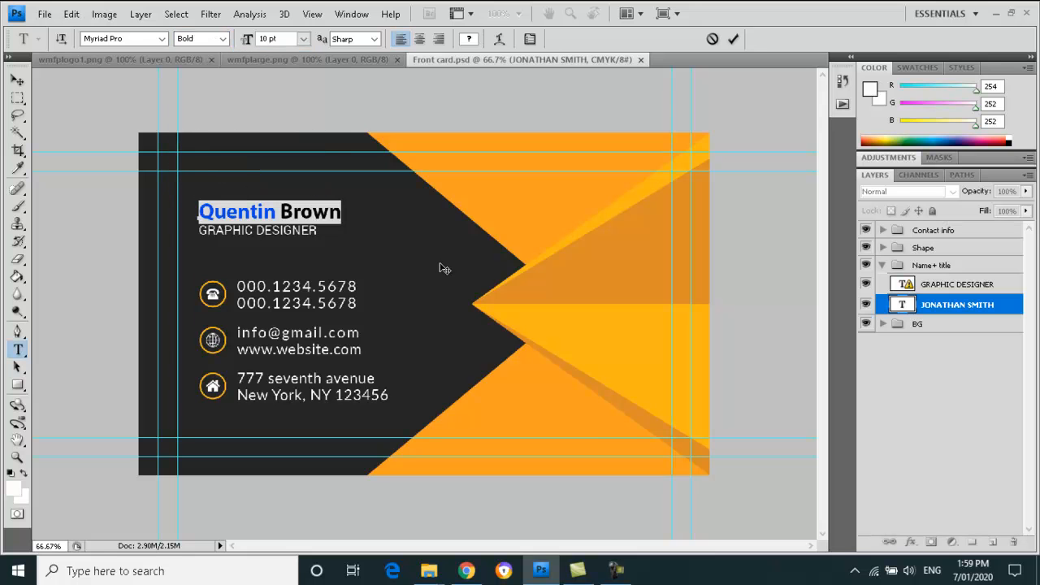
click(17, 79)
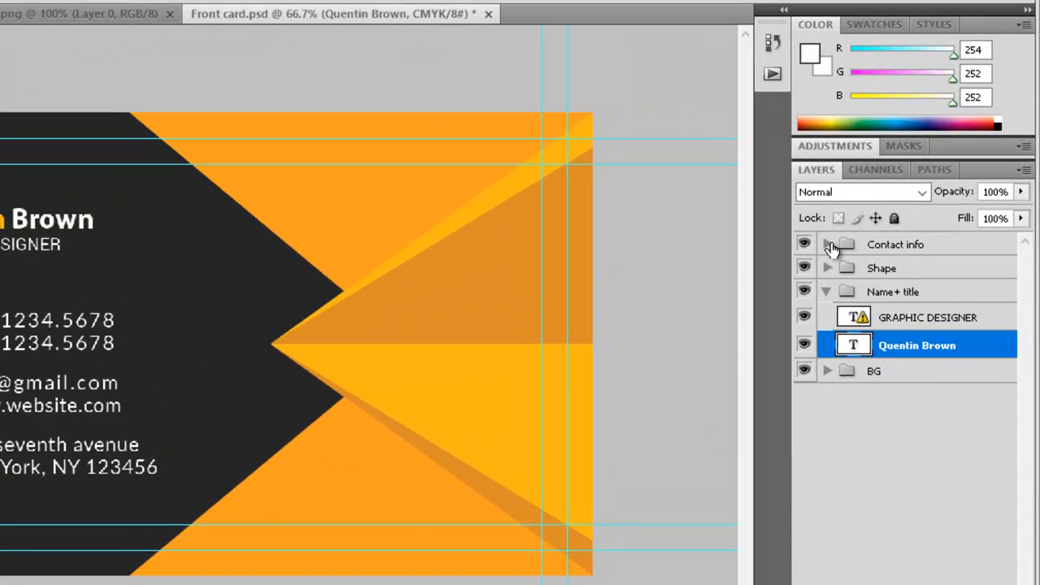
- Expand the Contact info group and toggle the phone-number layers to identify them
click(848, 239)
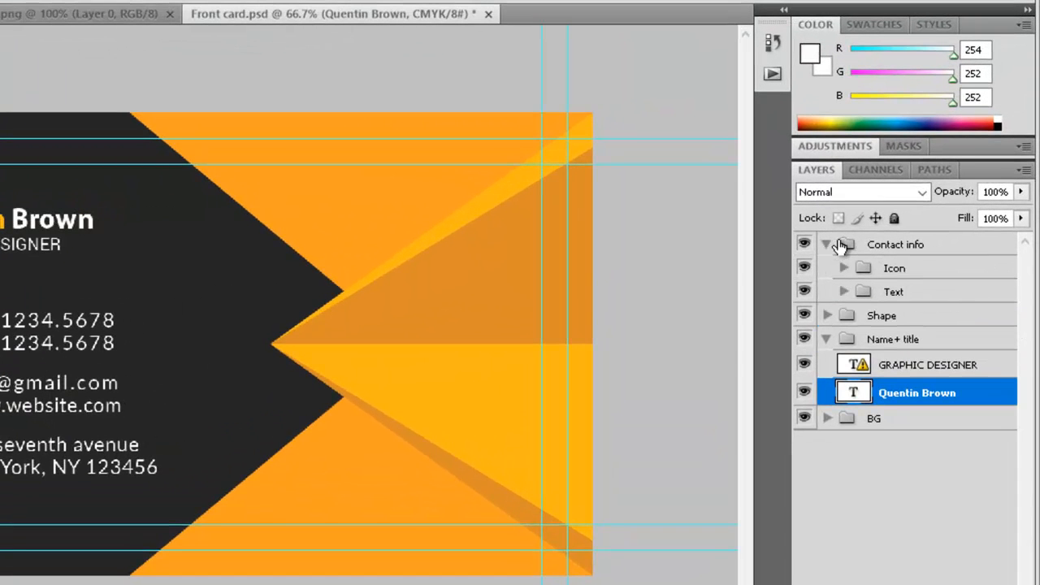
click(844, 291)
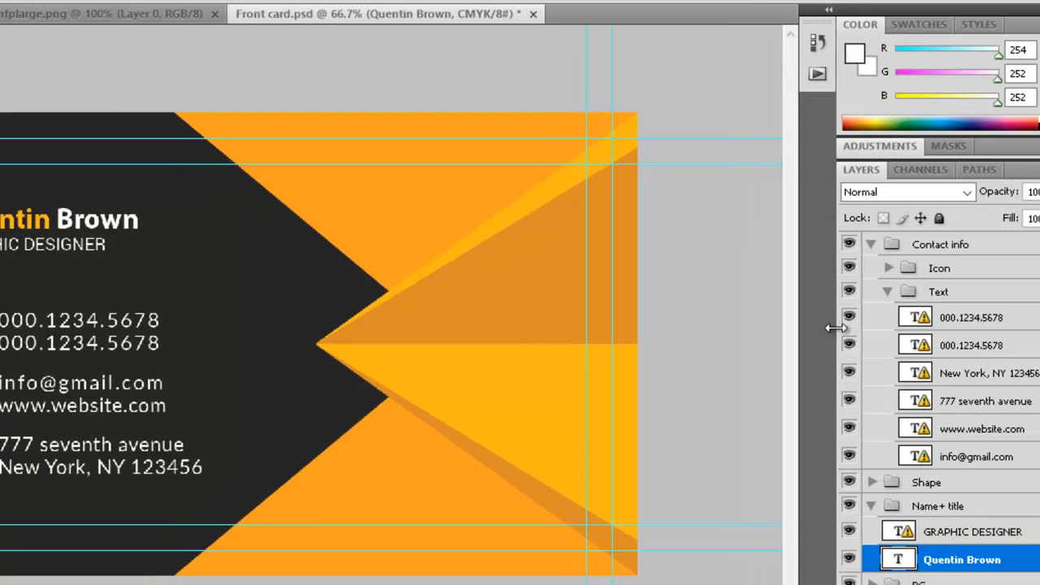
click(835, 343)
click(836, 344)
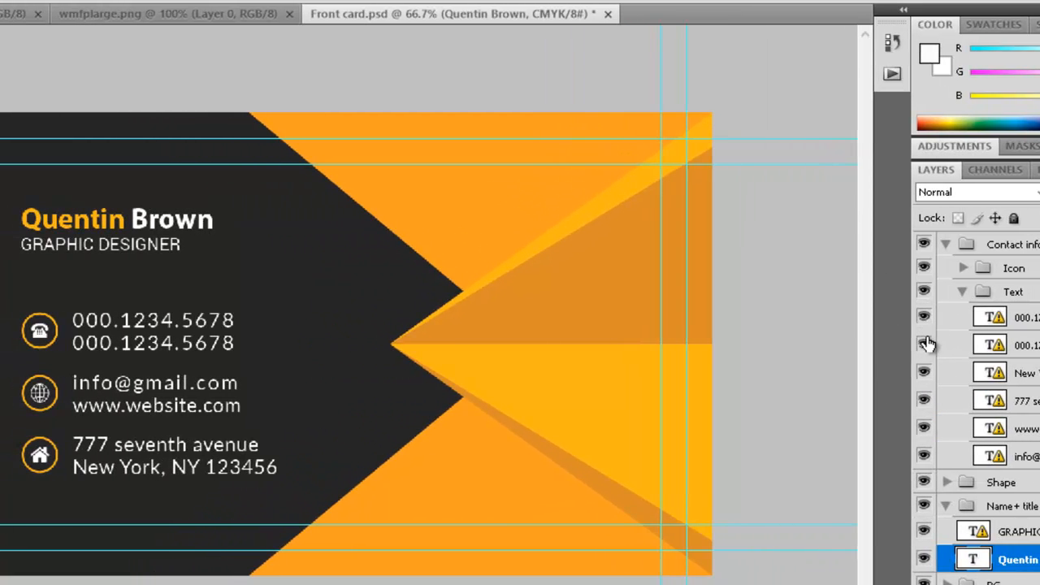
click(925, 343)
click(924, 344)
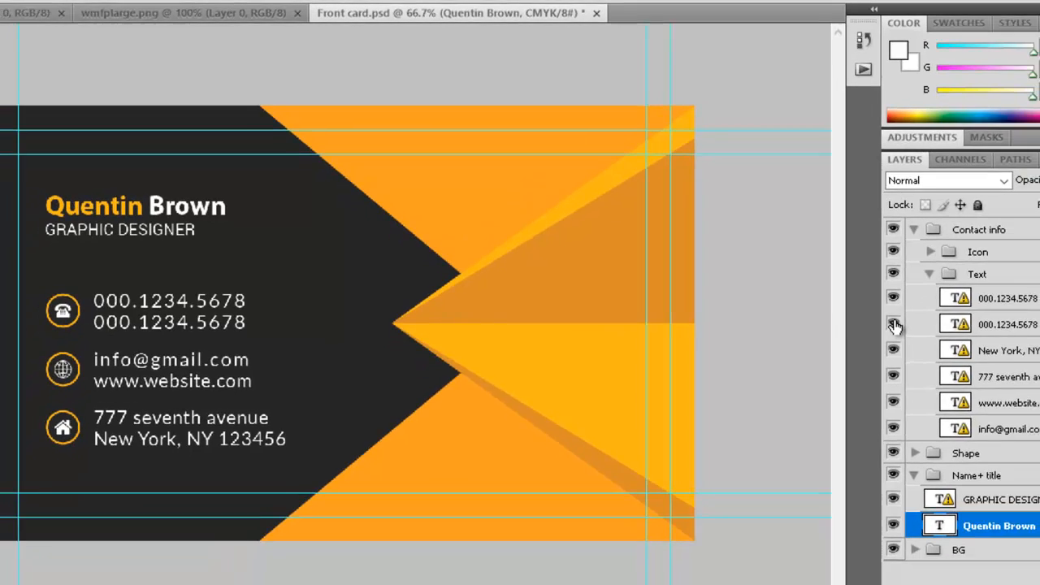
- Edit the top phone-number layer, accepting the substitute font, and commit it
click(1007, 303)
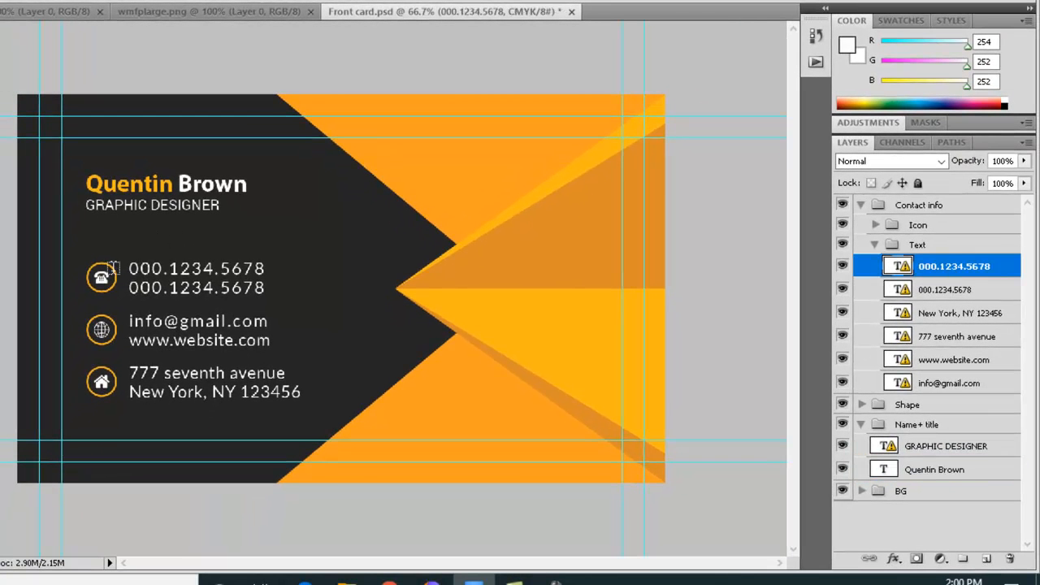
drag(128, 269, 295, 266)
click(378, 218)
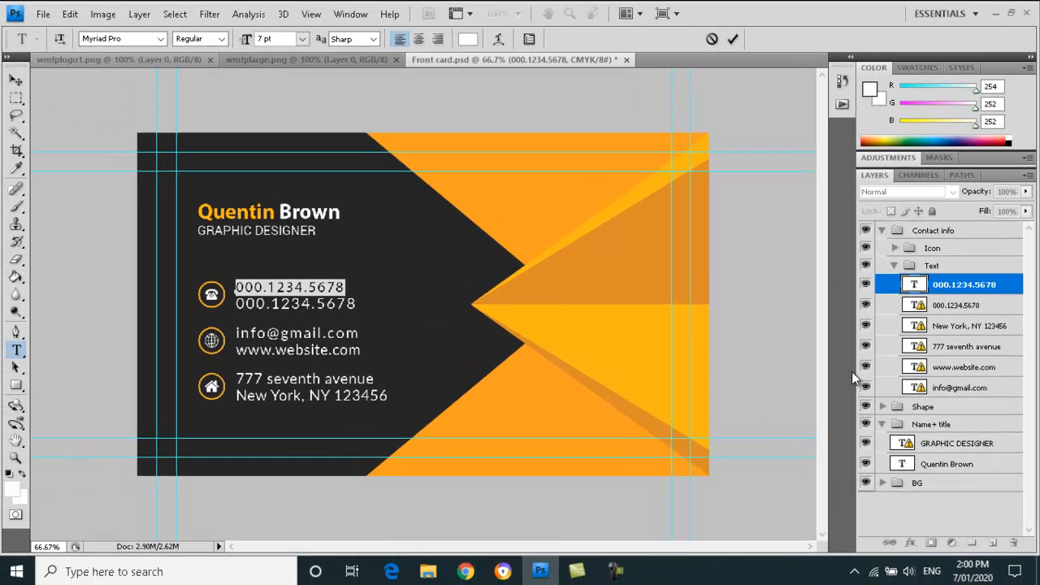
click(16, 81)
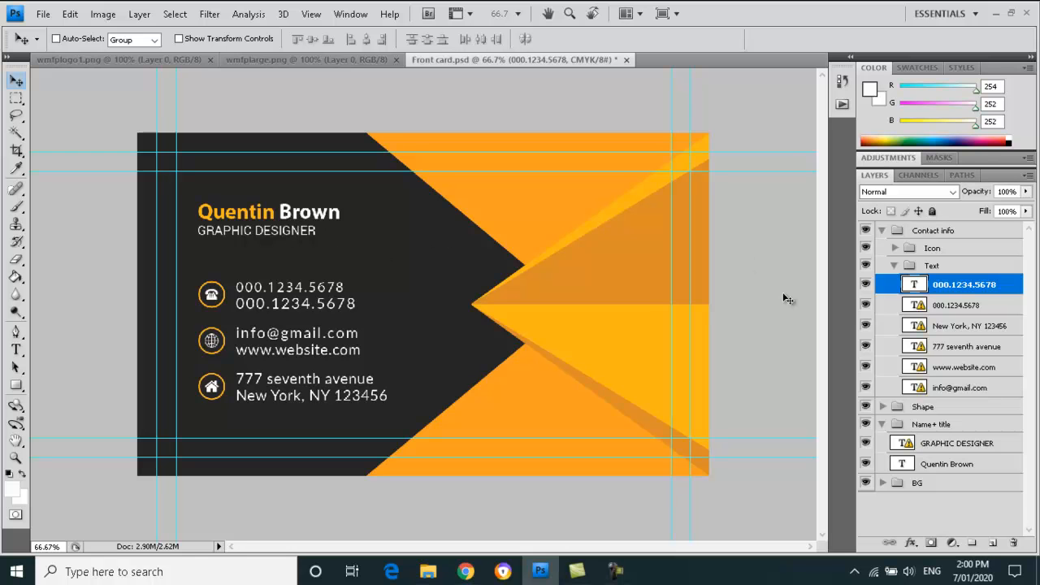
- Stack the name and GRAPHIC DESIGNER layers above Shape and move them onto the orange arrow
click(894, 266)
click(883, 230)
click(954, 288)
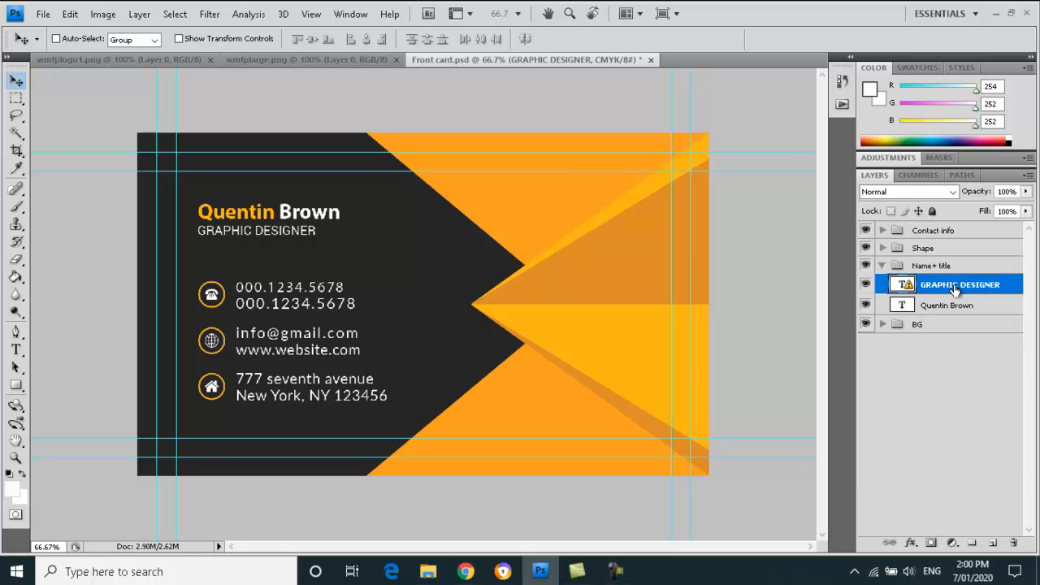
shift+click(947, 307)
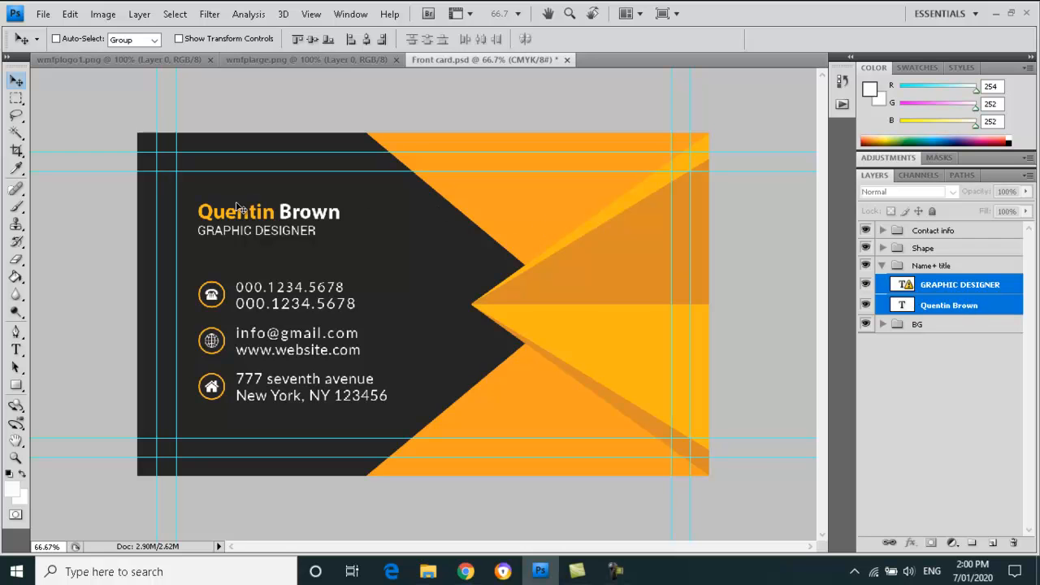
drag(236, 207, 457, 267)
drag(933, 299, 929, 247)
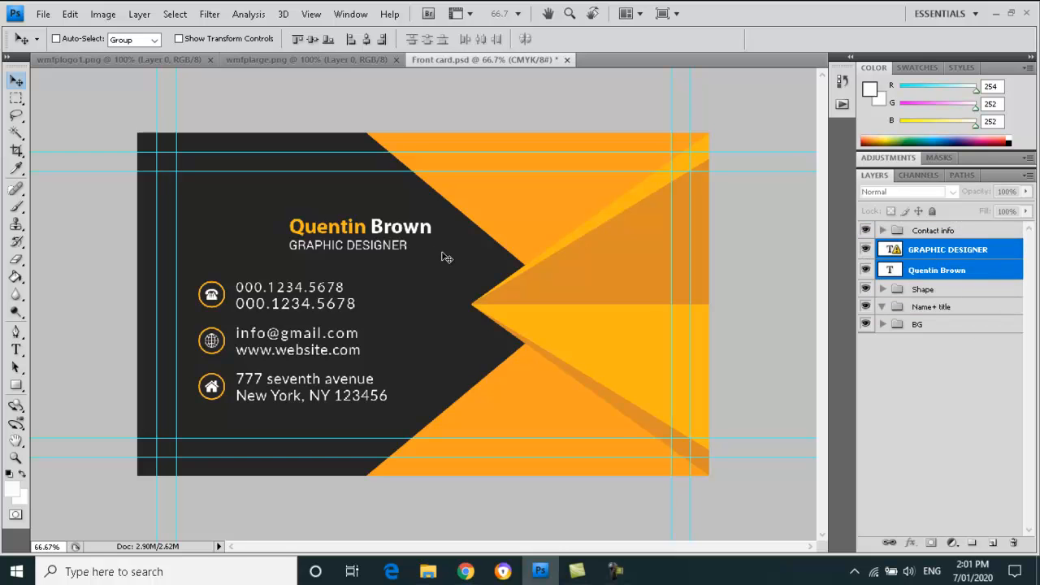
drag(368, 236, 591, 296)
- Highlight the first name with the Type tool and bring up the text colour picker
key(t)
drag(518, 293, 672, 291)
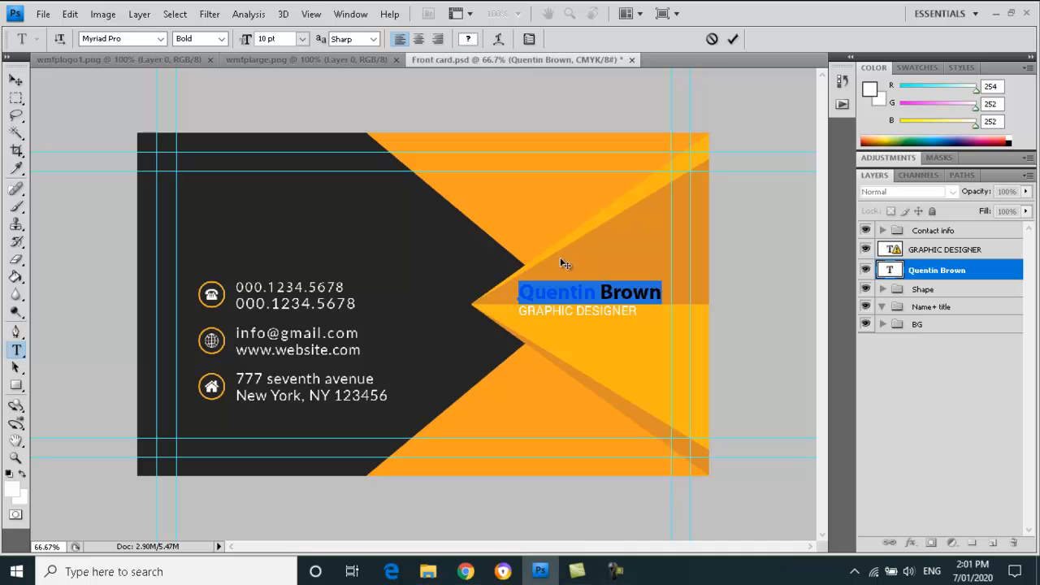
click(588, 296)
drag(519, 293, 591, 298)
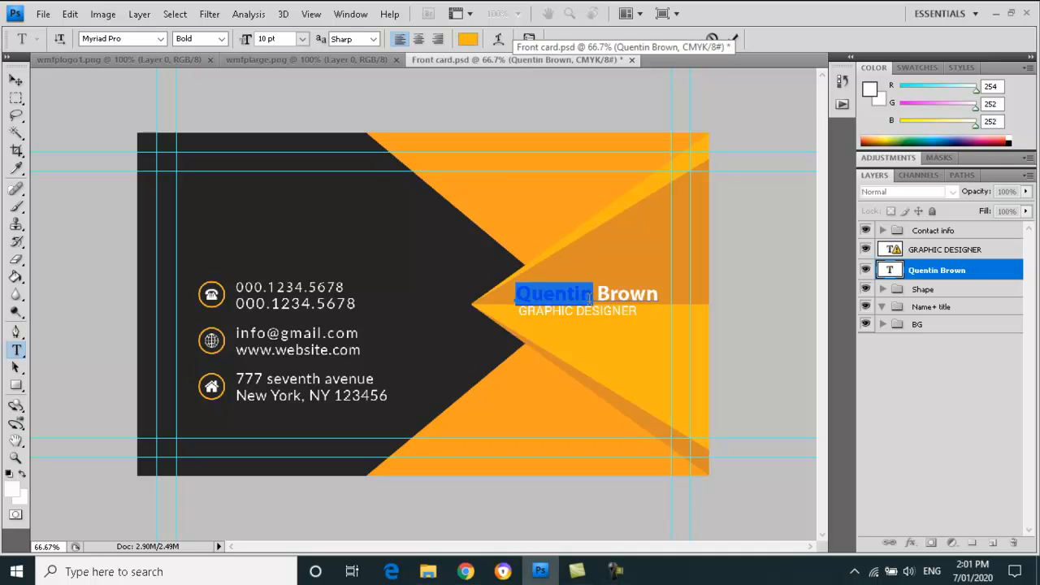
click(467, 39)
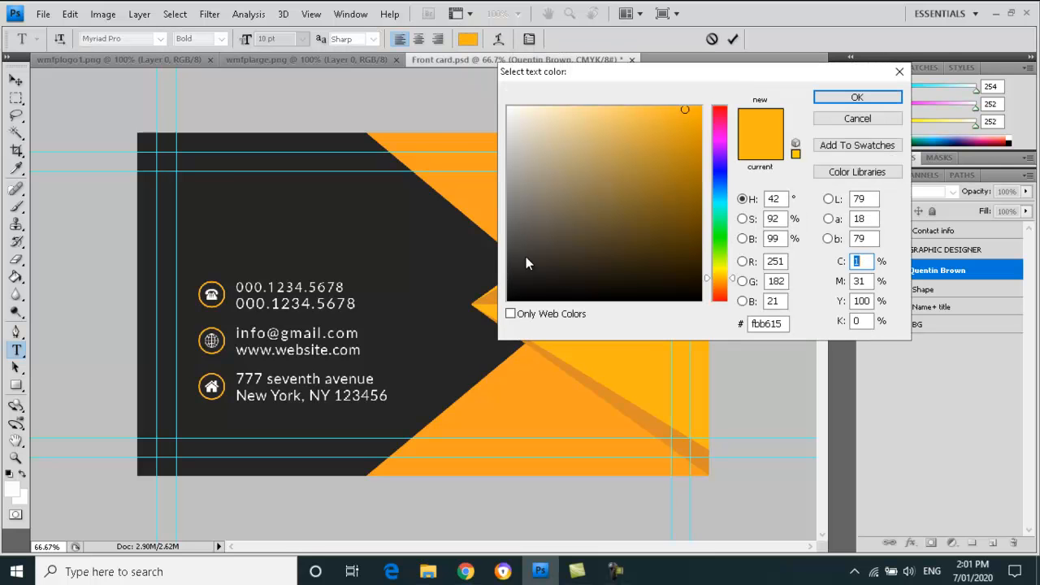
- Make the first name black, commit the text, and switch to wmfplogo1.png
click(509, 299)
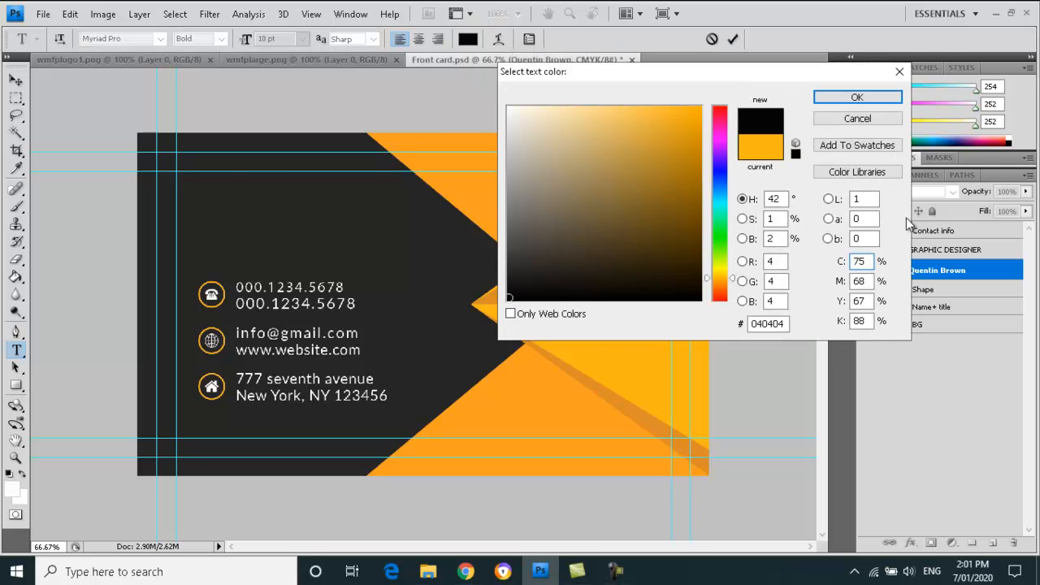
click(856, 98)
key(ctrl+Return)
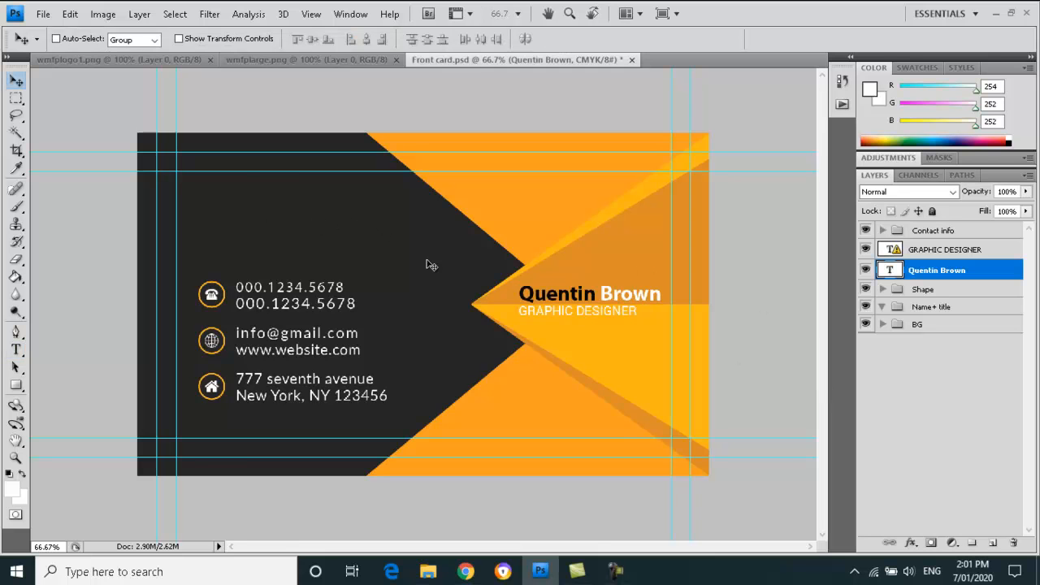
click(115, 58)
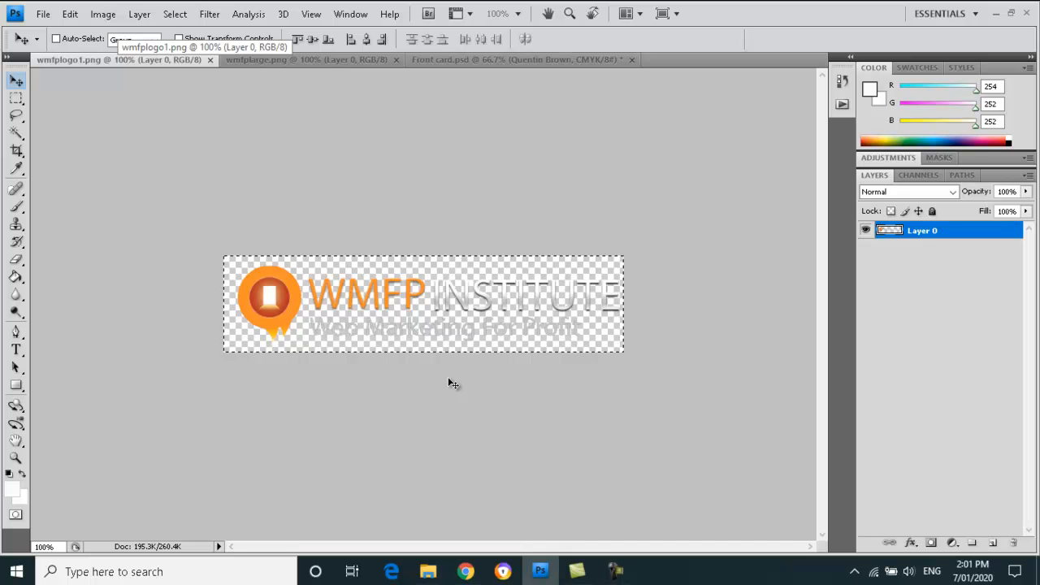
- Paste the WMFP Institute logo into Front card.psd and drag it to the card's upper left
click(389, 60)
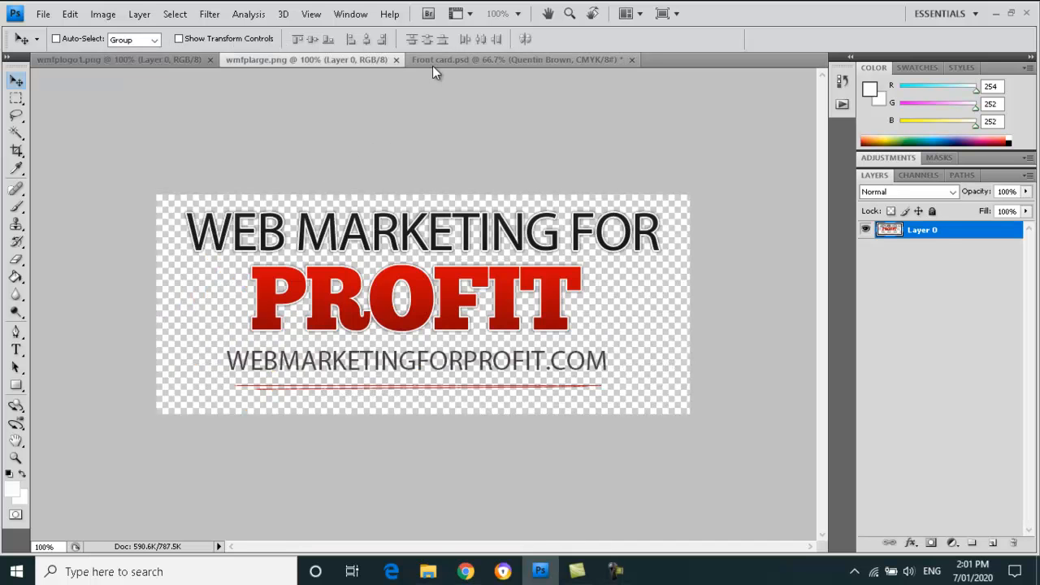
click(465, 59)
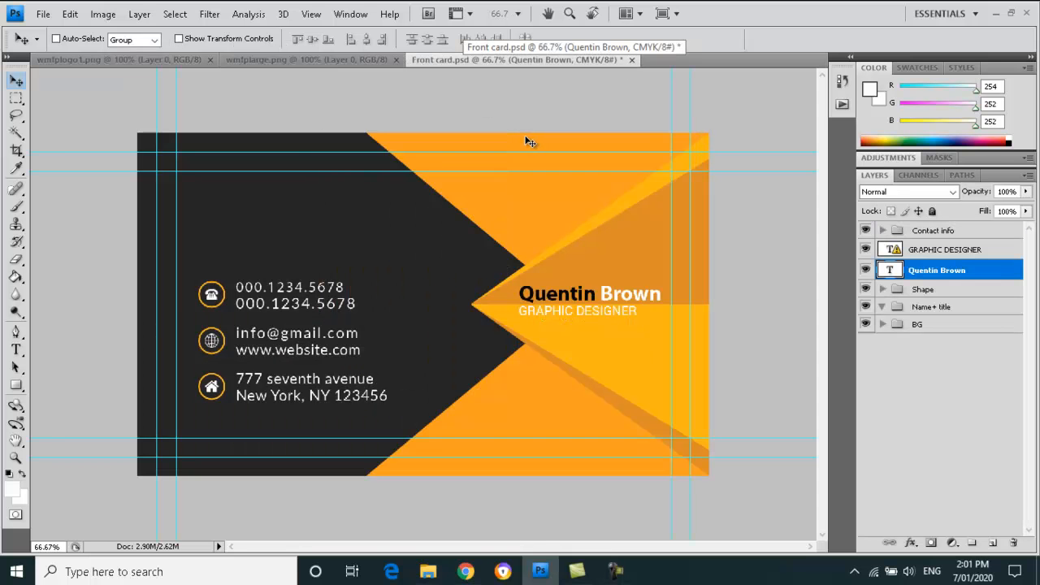
key(ctrl+v)
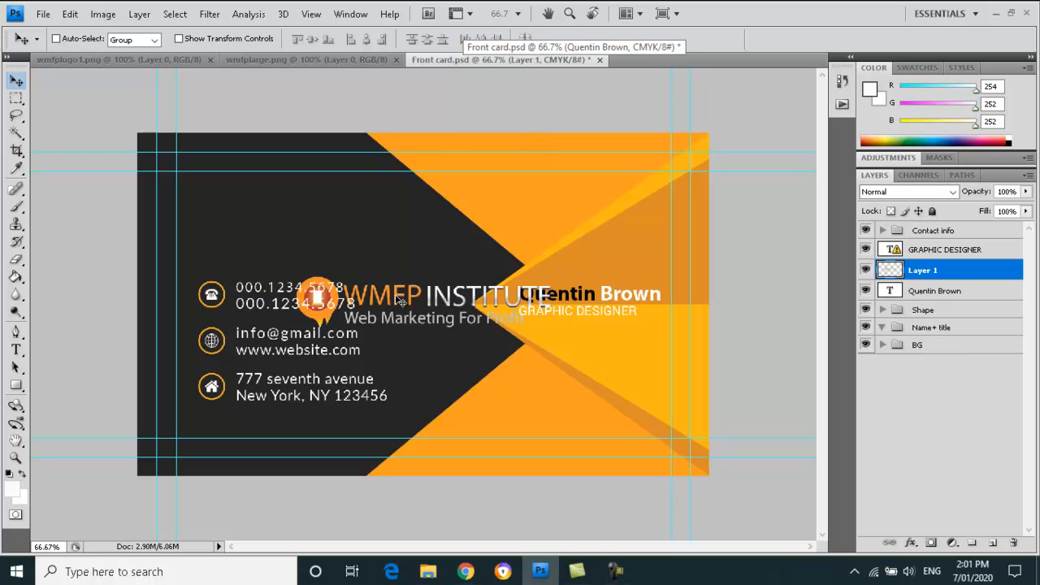
drag(400, 302, 290, 224)
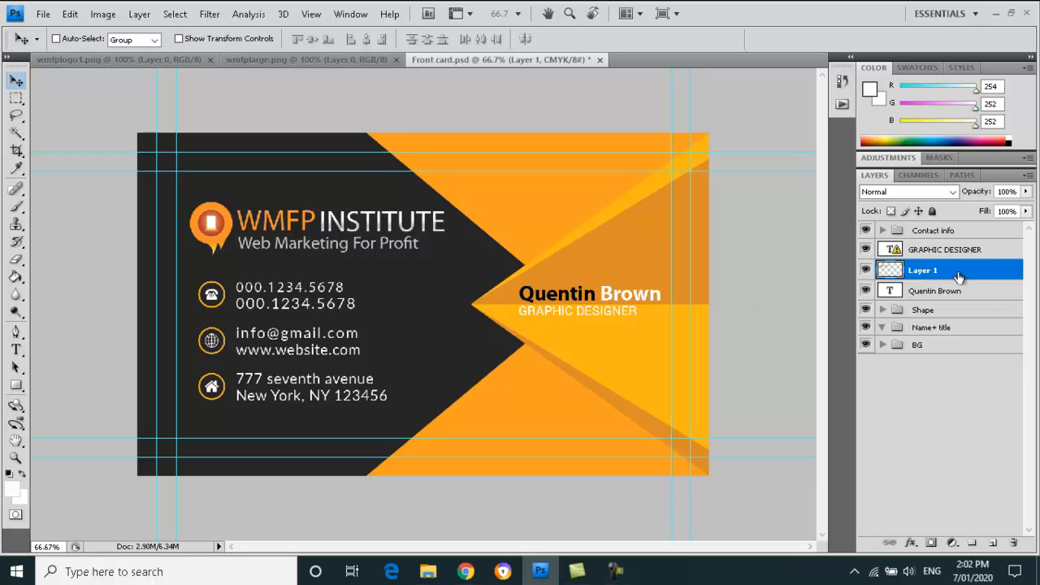
- Expand the Shape group and toggle Shape 4, 3 and 2, leaving all shapes visible
click(882, 309)
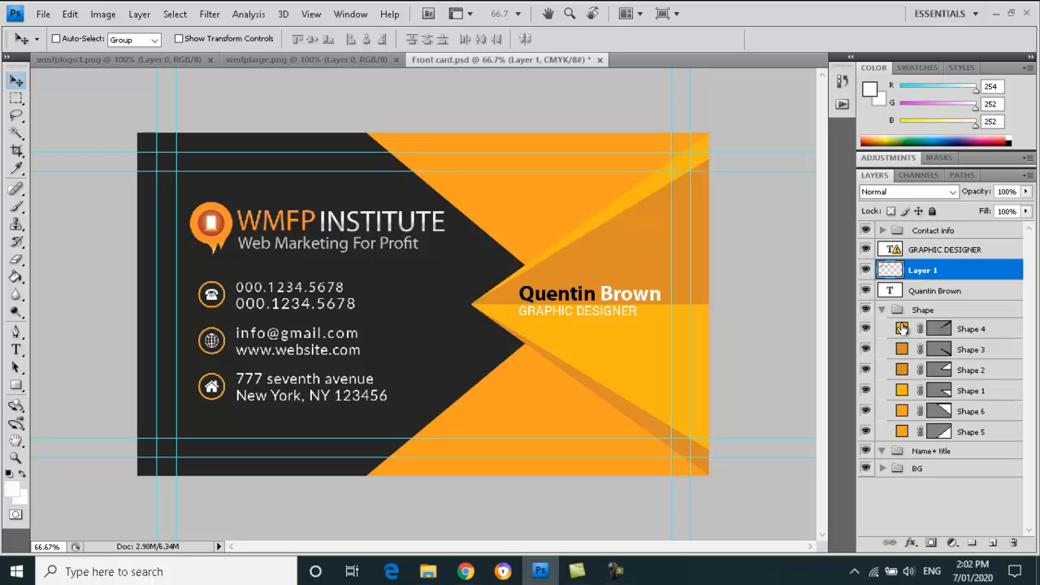
click(864, 329)
click(867, 350)
click(866, 349)
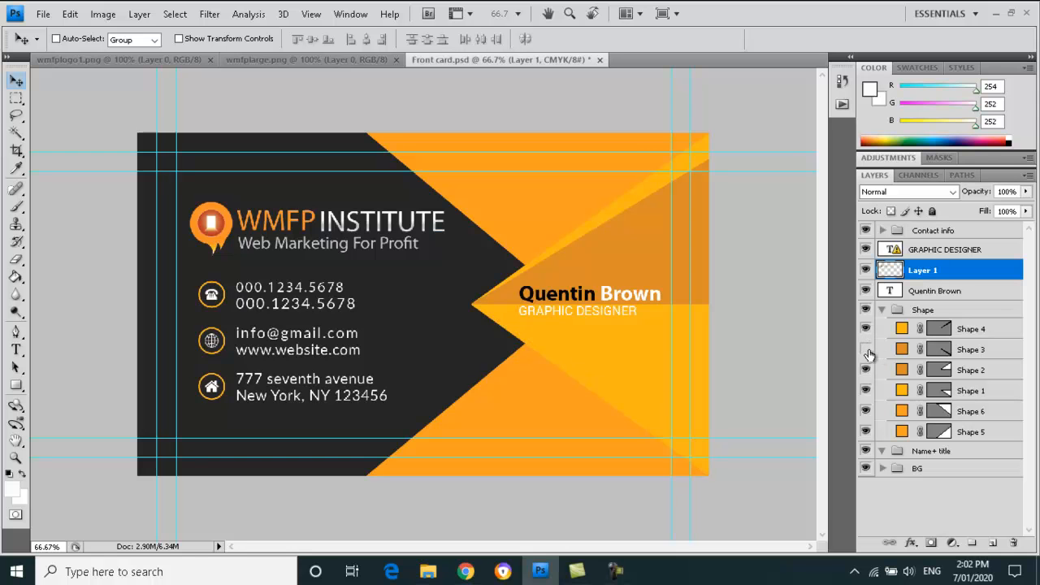
click(866, 370)
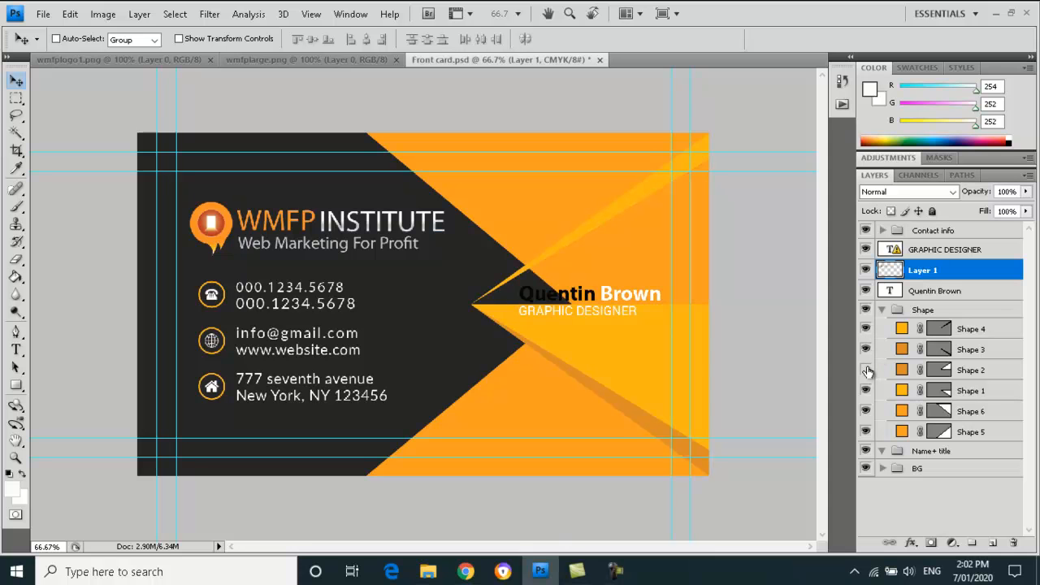
click(866, 370)
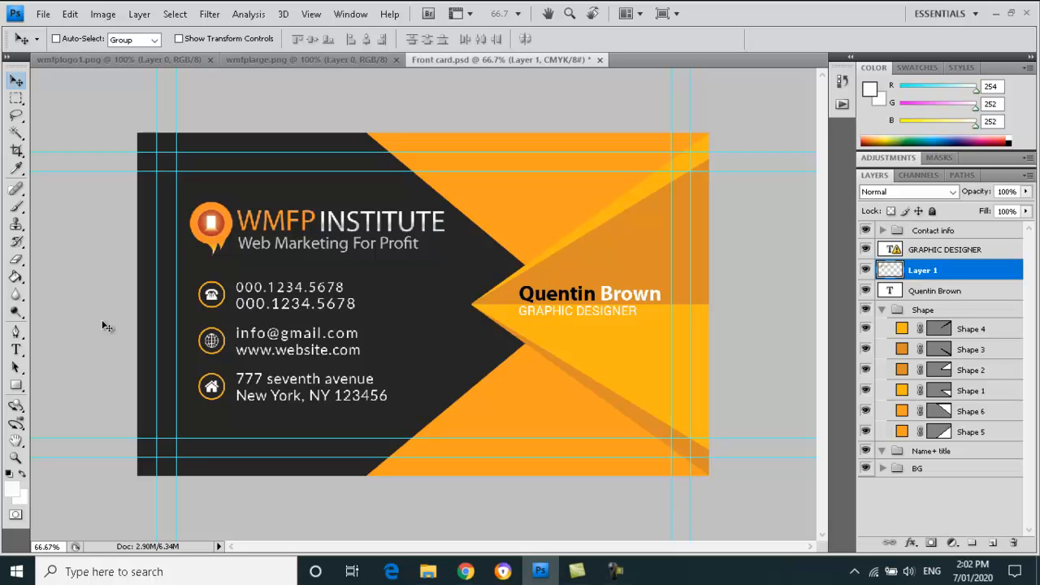
- Set the cardholder's name text to 12 pt
click(16, 349)
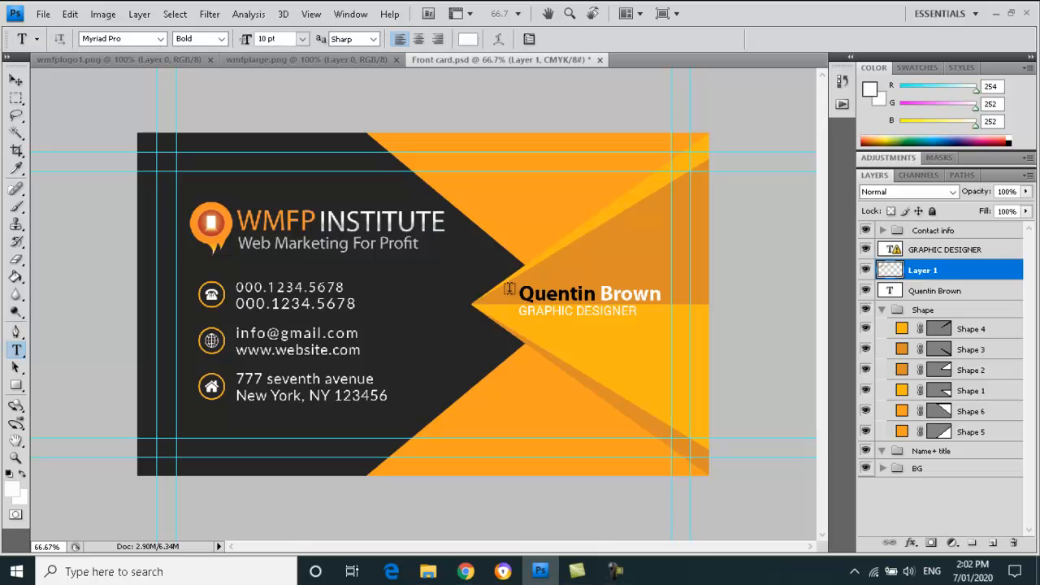
drag(521, 294, 660, 298)
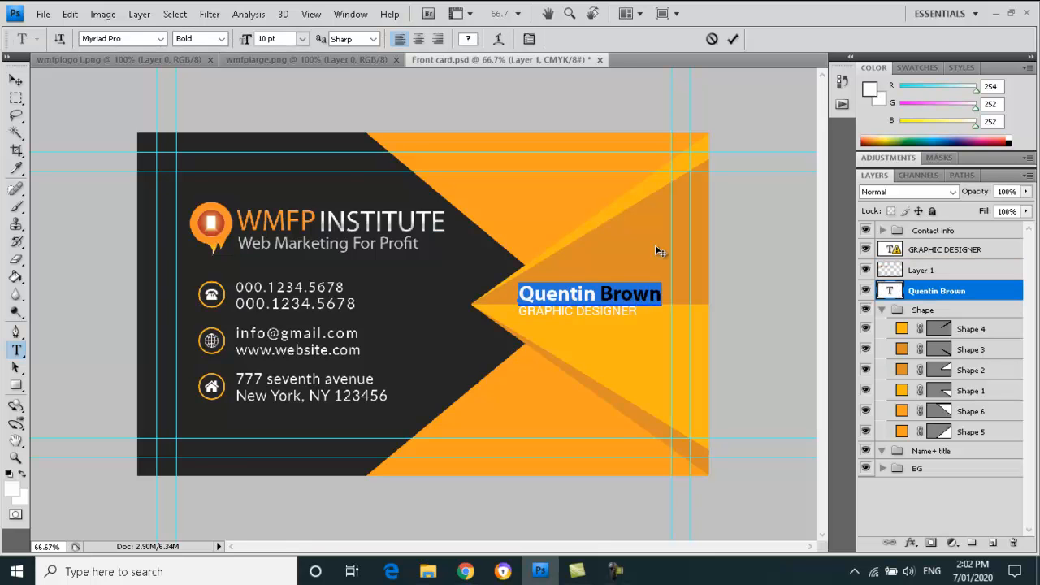
click(302, 39)
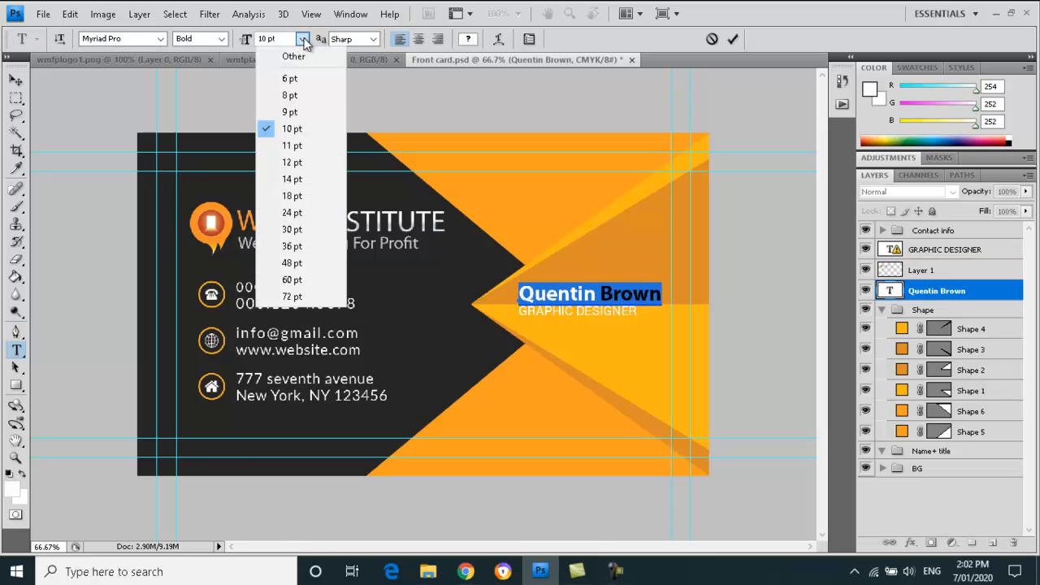
click(298, 178)
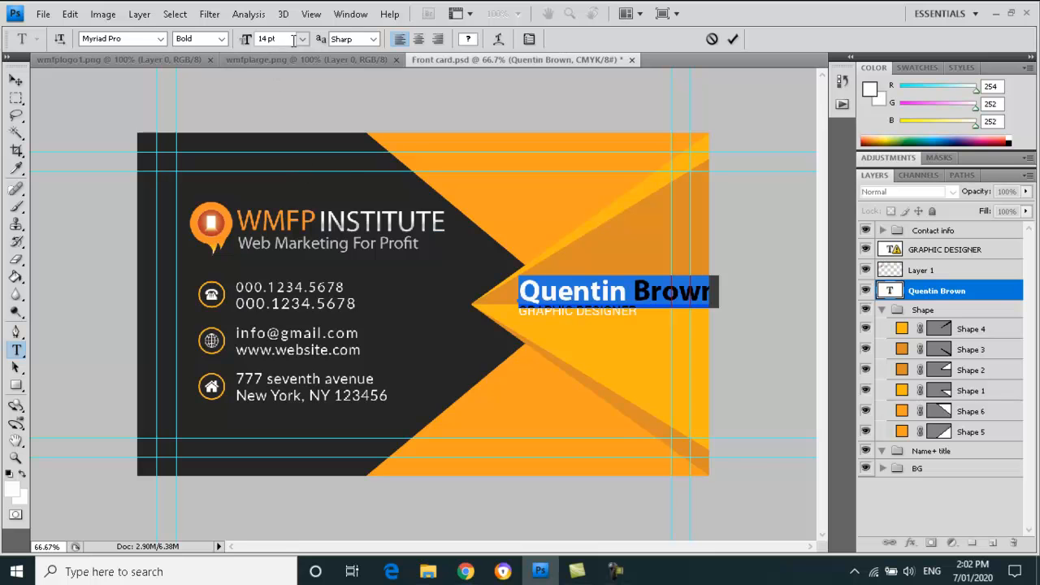
click(301, 39)
click(310, 167)
- Set GRAPHIC DESIGNER to 9 pt with a substitute font and nudge it slightly lower
click(17, 351)
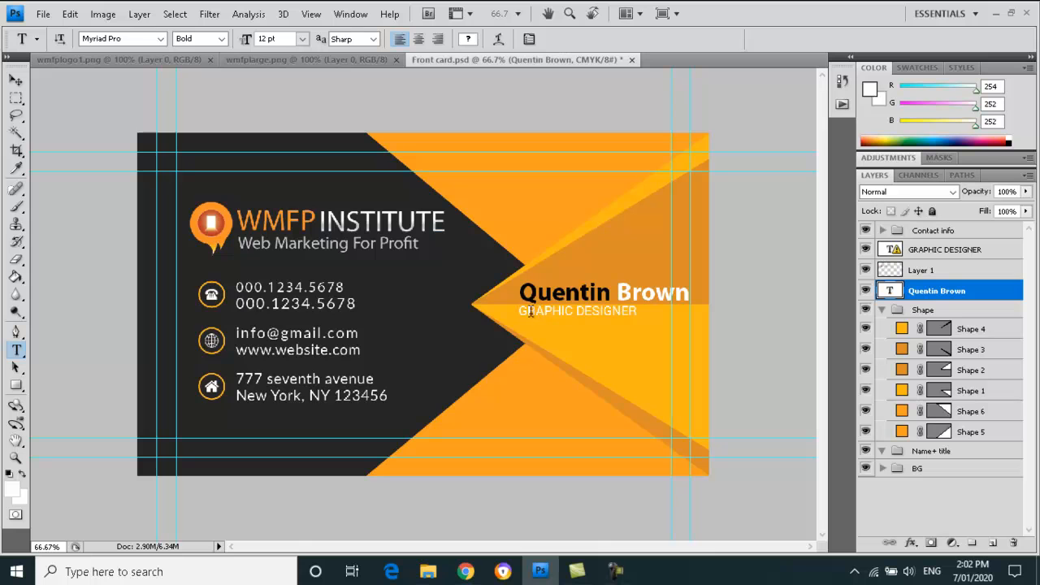
drag(520, 311, 626, 316)
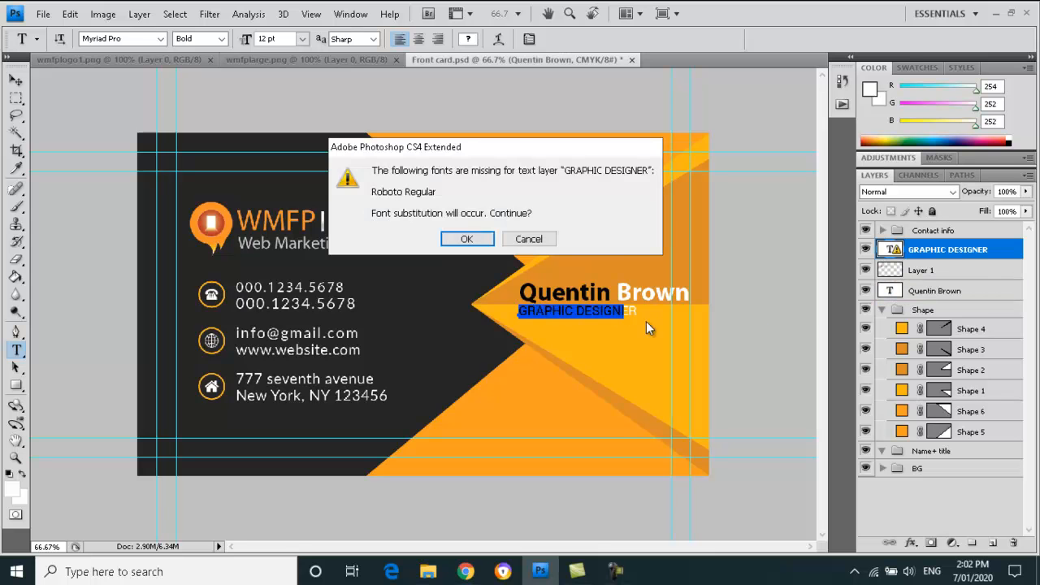
click(470, 235)
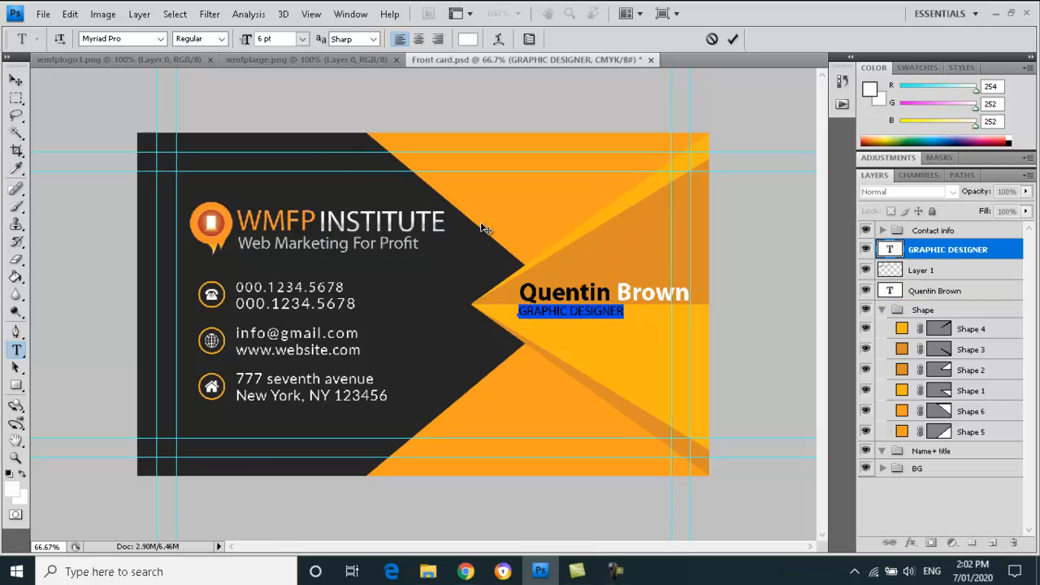
click(301, 39)
click(306, 130)
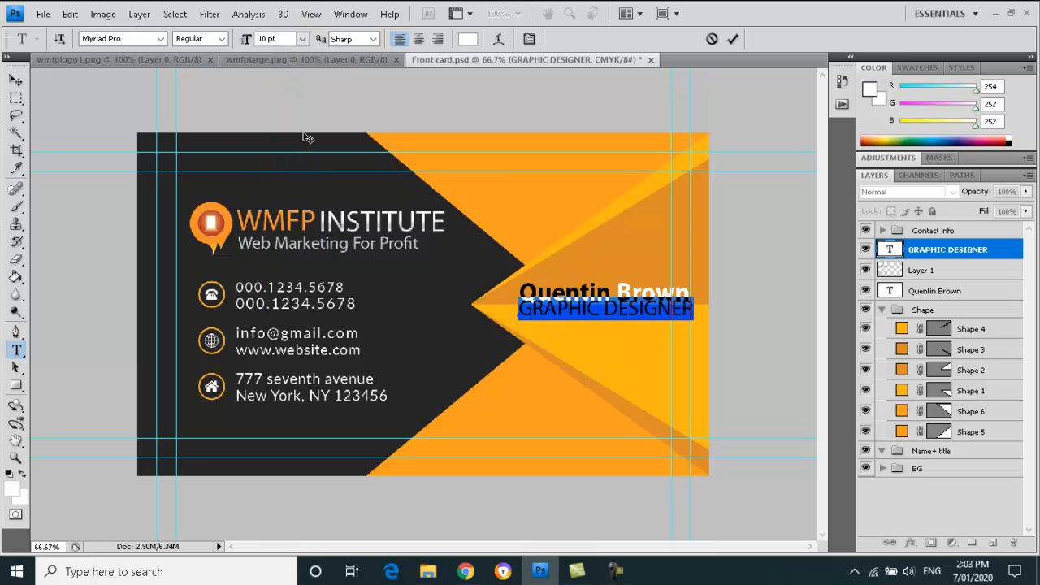
click(303, 38)
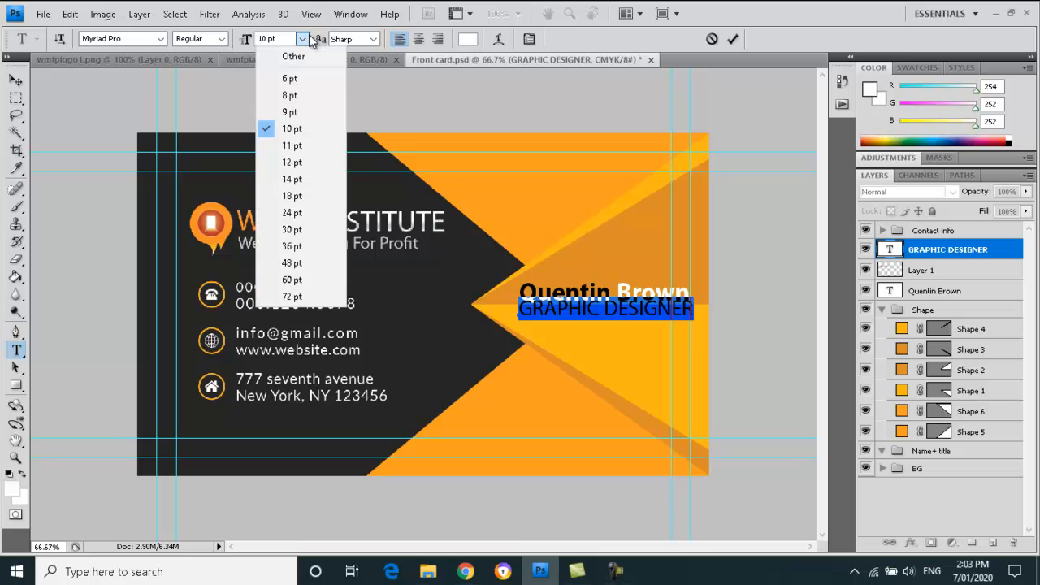
click(311, 116)
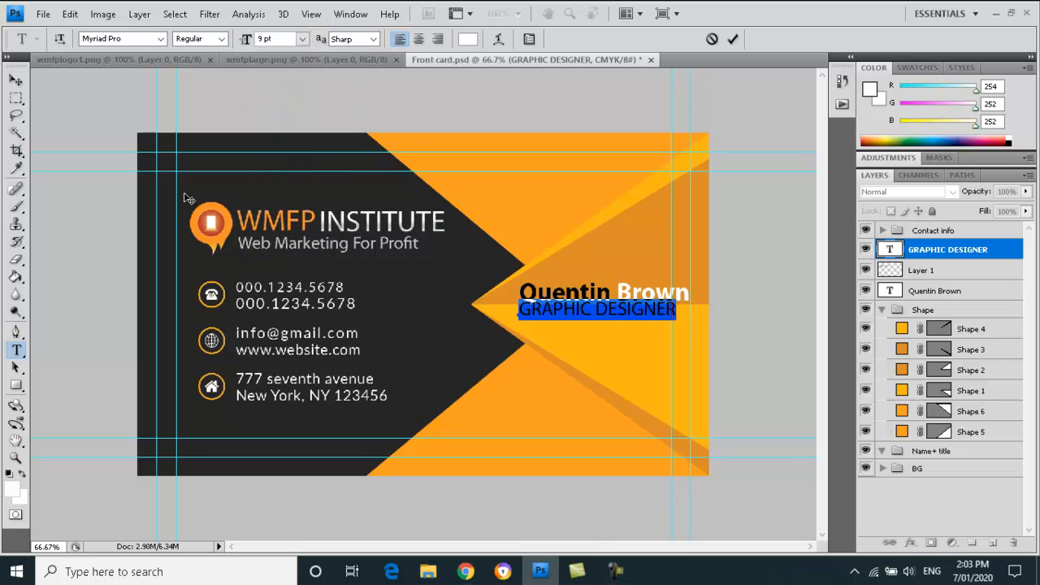
click(16, 79)
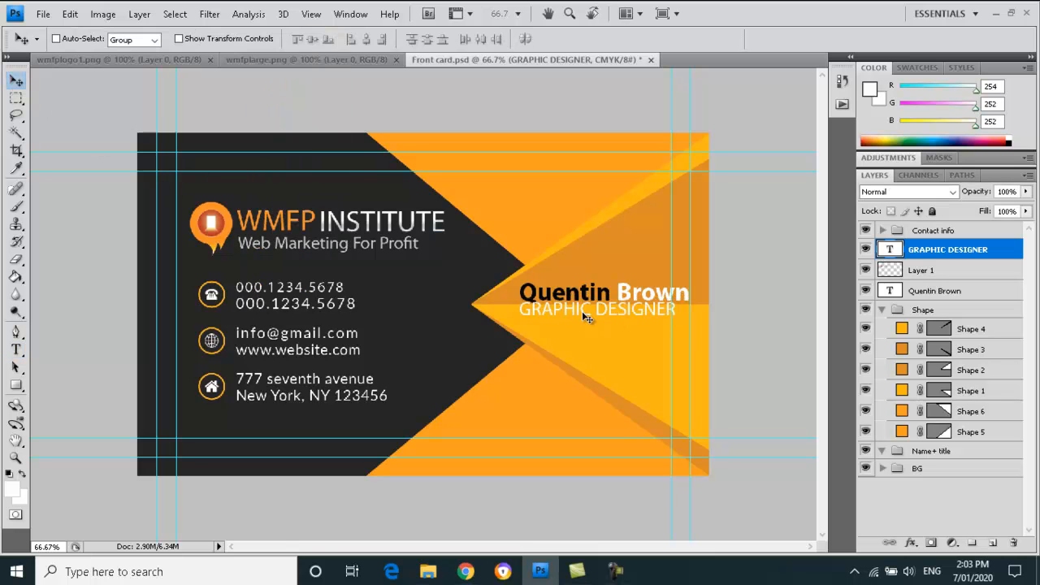
drag(556, 317, 552, 322)
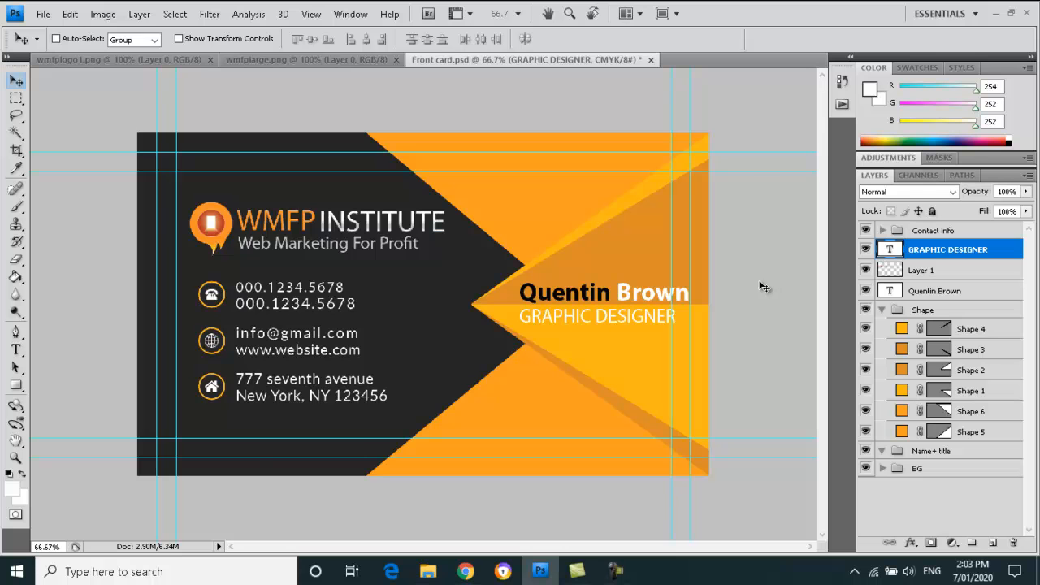
- Save the card as wmfp.psd instead of 'Front card', keeping Maximize compatibility on
click(39, 14)
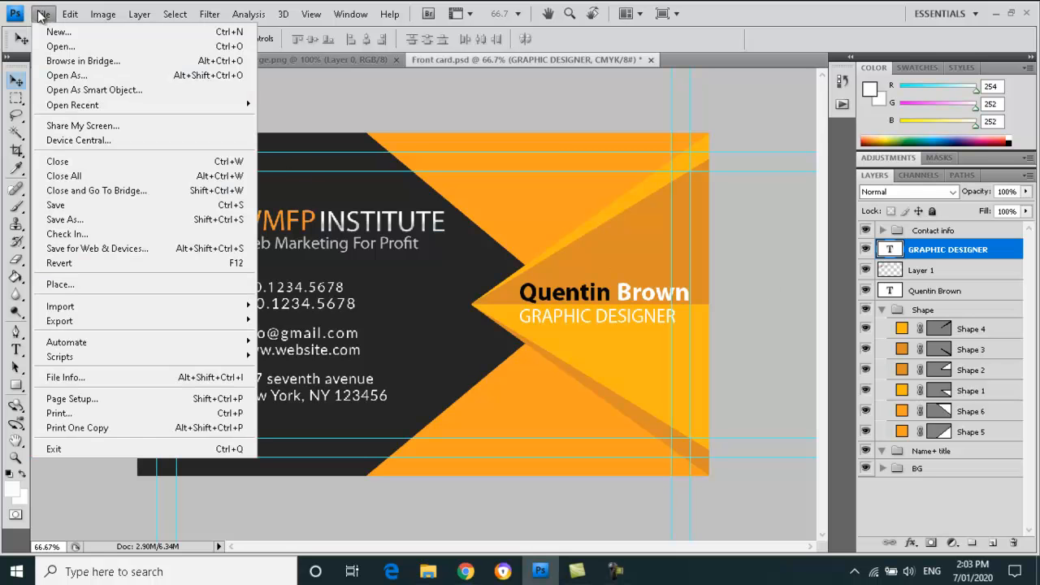
click(113, 219)
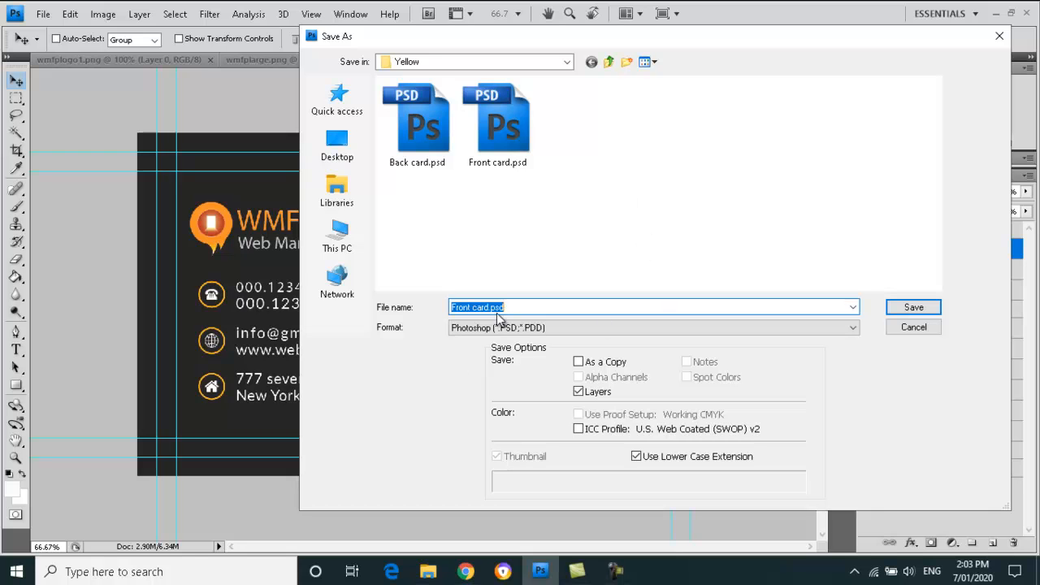
click(493, 309)
triple_click(491, 307)
click(491, 307)
drag(491, 307, 409, 314)
text(wmfp)
click(913, 306)
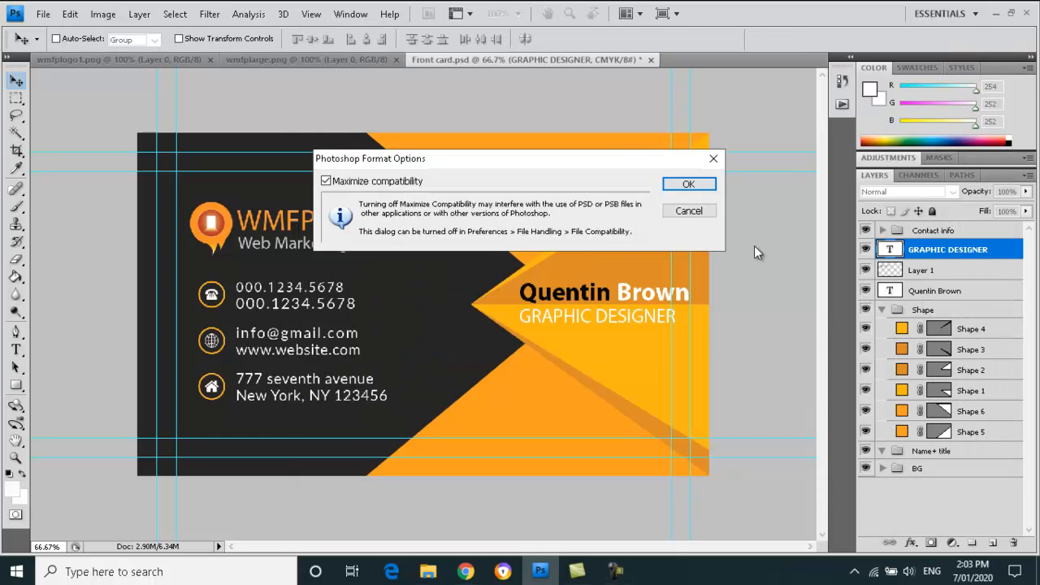
click(689, 184)
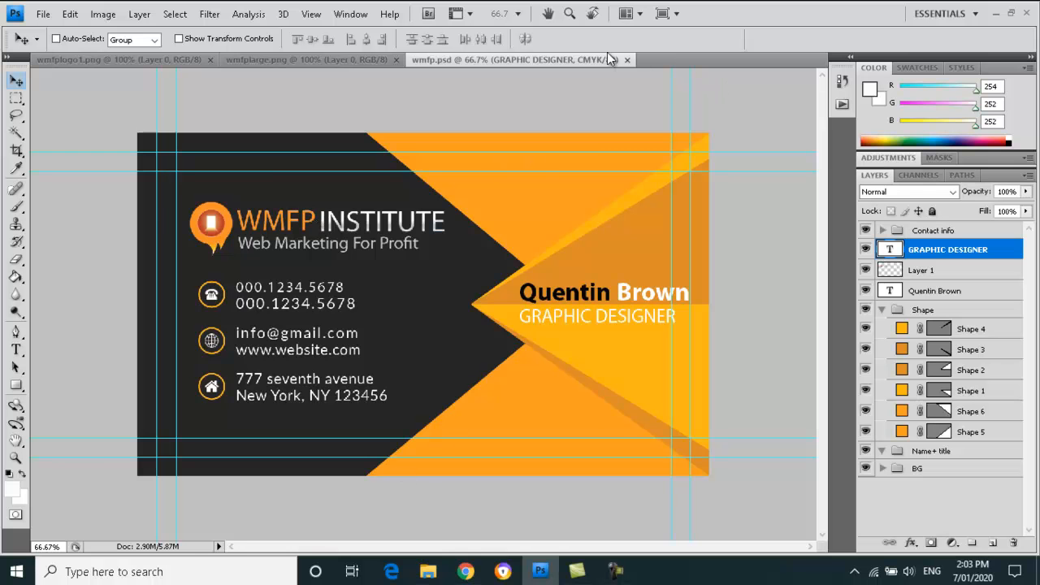
- Close the wmfp.psd, wmfplogo1.png and wmfplarge.png images
click(627, 59)
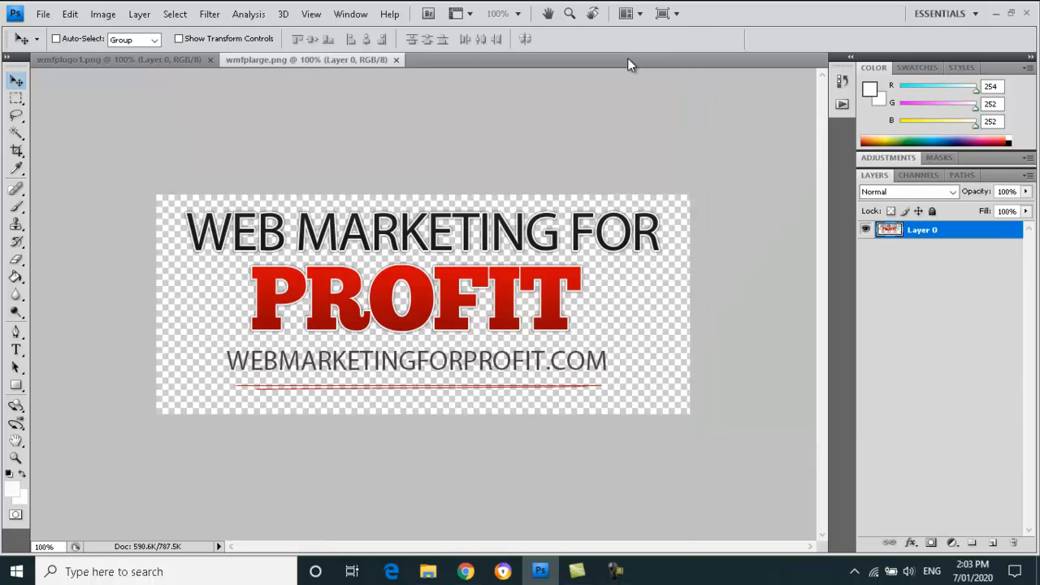
click(170, 65)
click(210, 60)
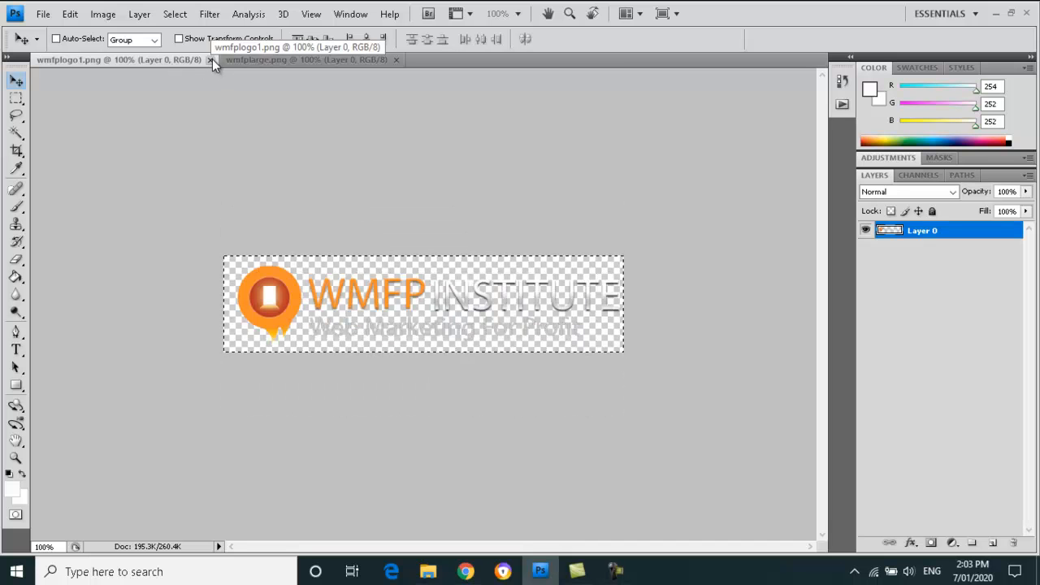
click(208, 59)
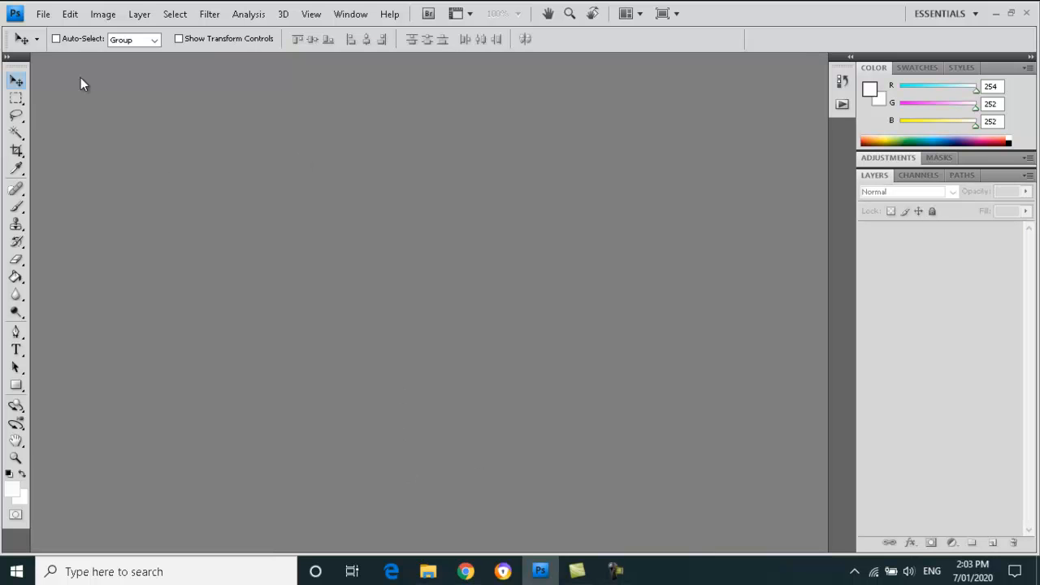
- Reopen wmfp.psd, dismiss the missing fonts warning, and collapse the Shape layer group
click(42, 14)
click(60, 44)
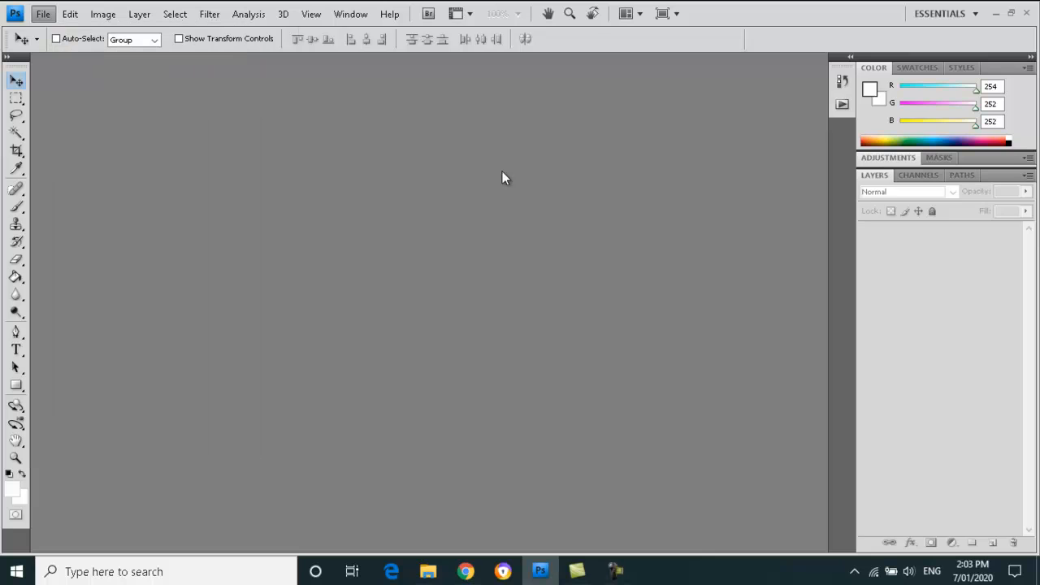
click(595, 132)
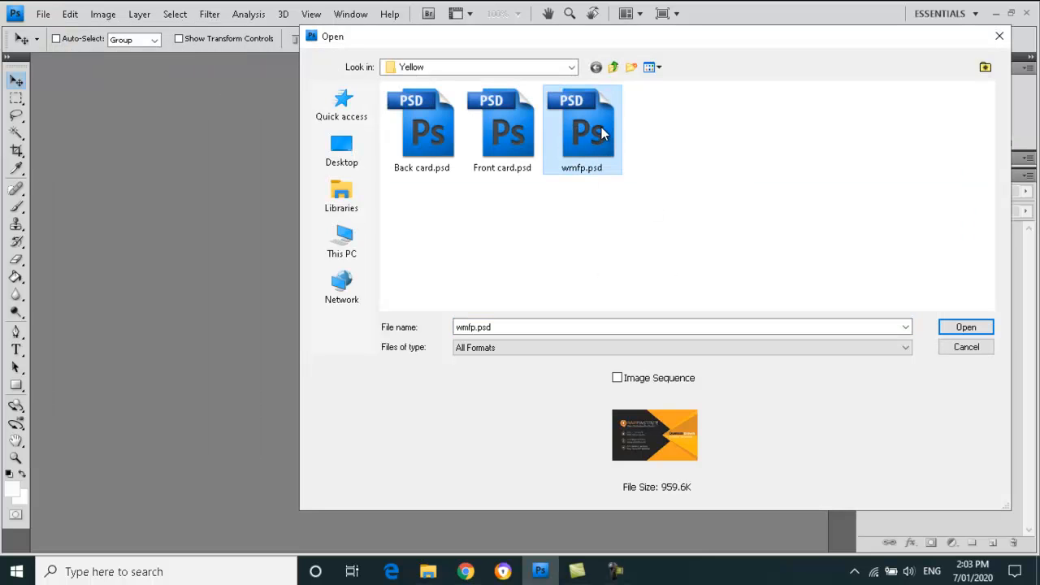
click(965, 327)
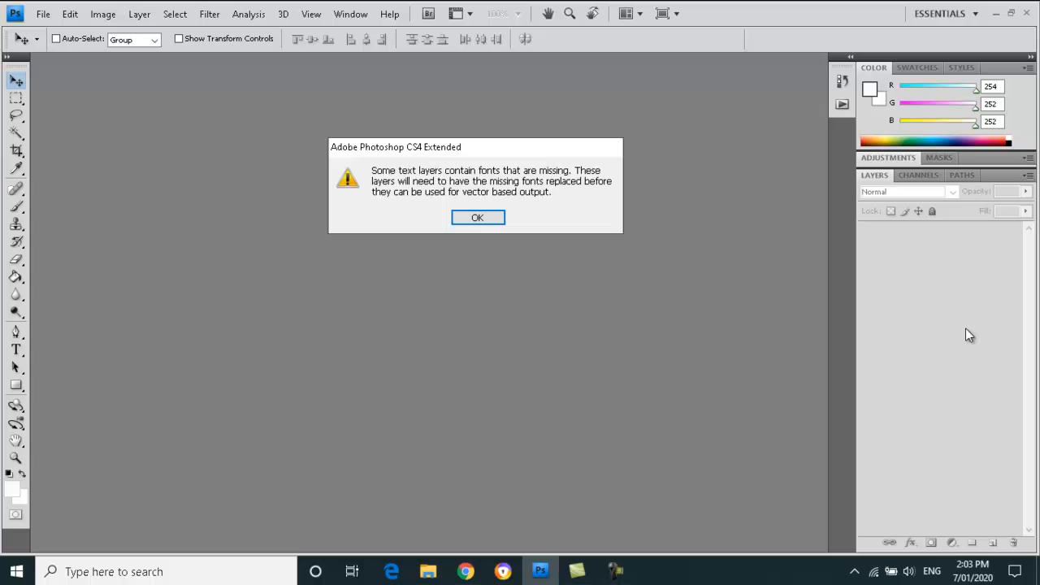
click(490, 222)
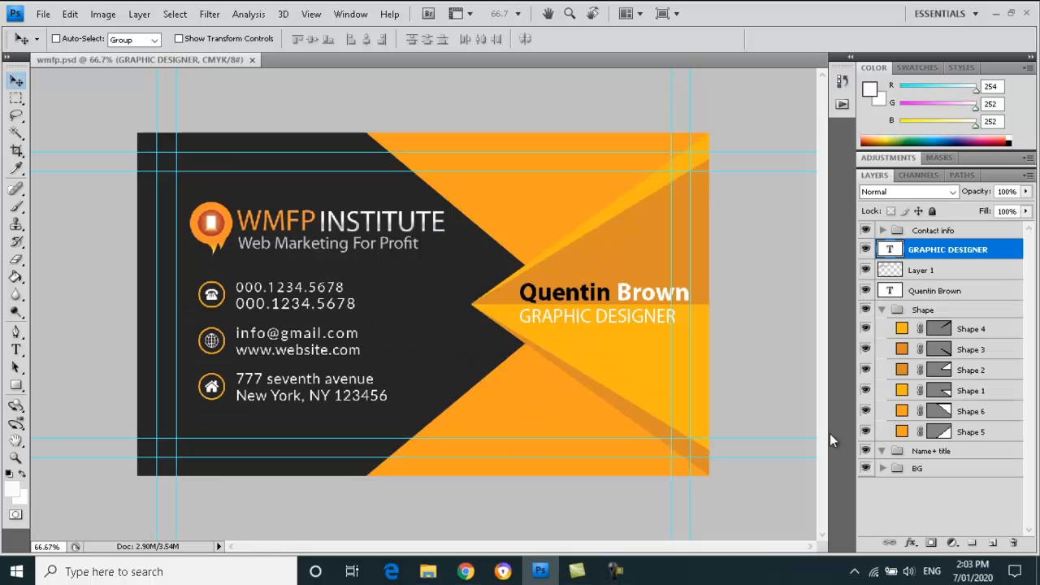
click(882, 310)
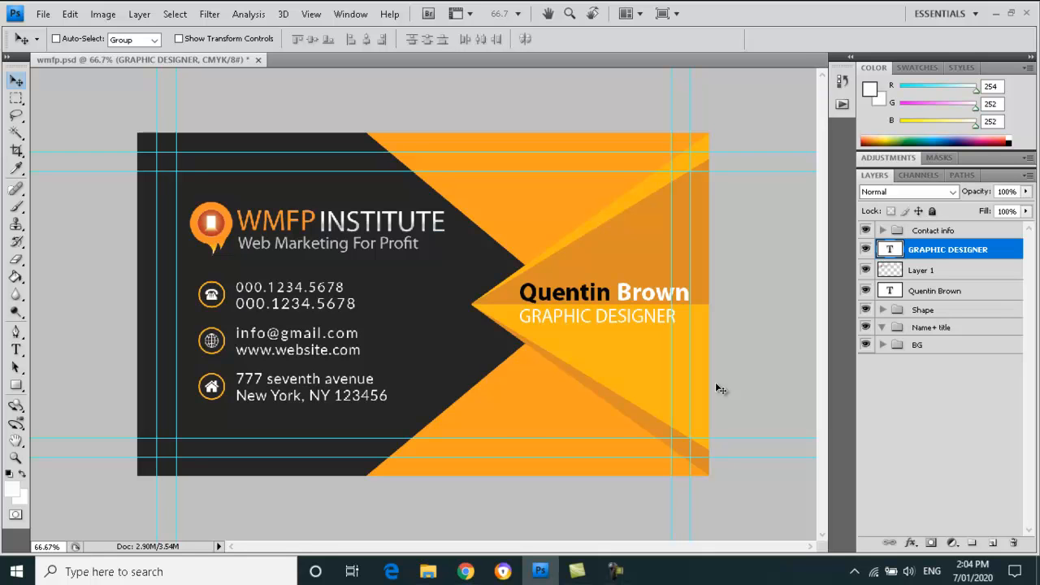
- Switch to the File Explorer Yellow folder window from the taskbar
mouse_move(445, 575)
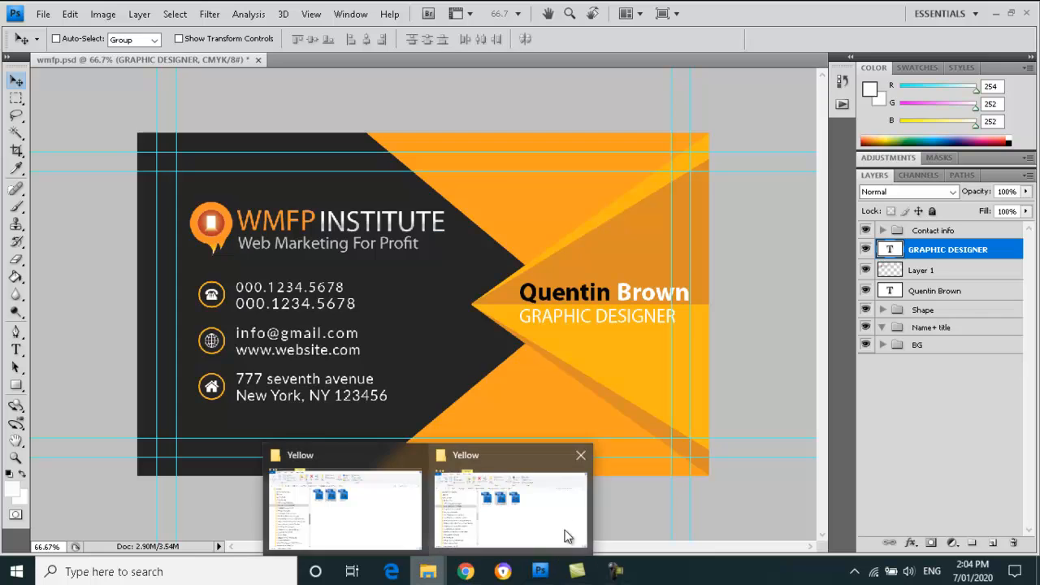
click(394, 507)
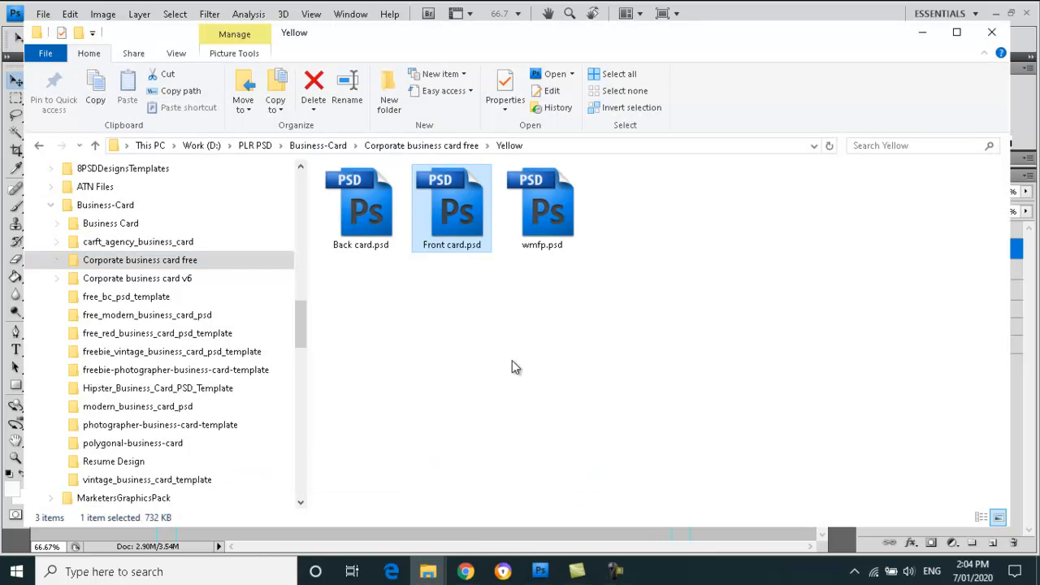